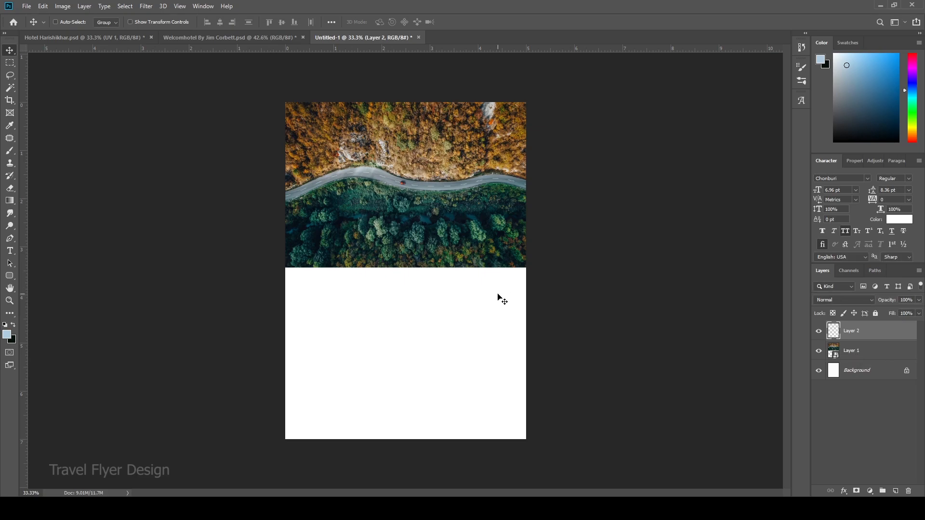
Fill Layer 2 with a very dark teal
key("i")
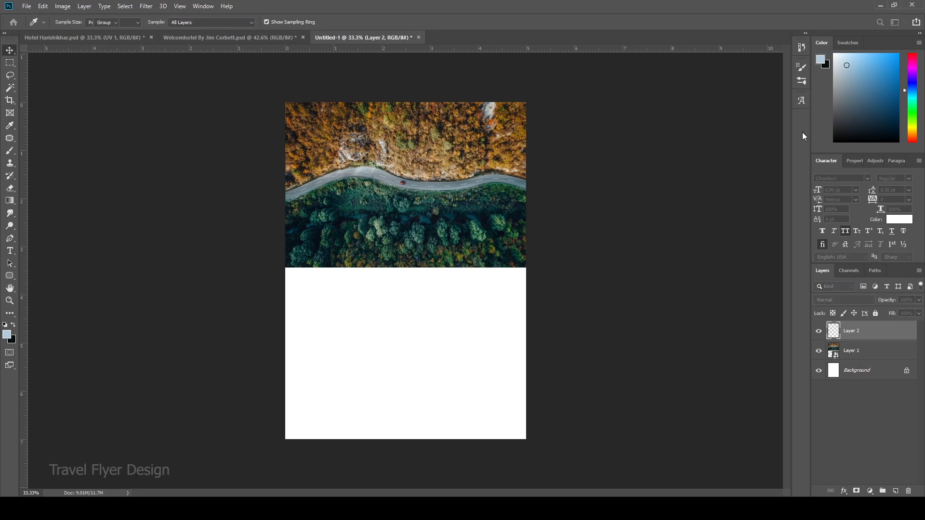
left_click(881, 130)
key("alt+BackSpace")
key("g")
left_click_drag(419, 102, 415, 225)
key("ctrl+z")
Add a mask to Layer 2 and draw a vertical black-to-white gradient on it, fading the dark teal in below the road
left_click(857, 491)
left_click_drag(409, 98, 414, 204)
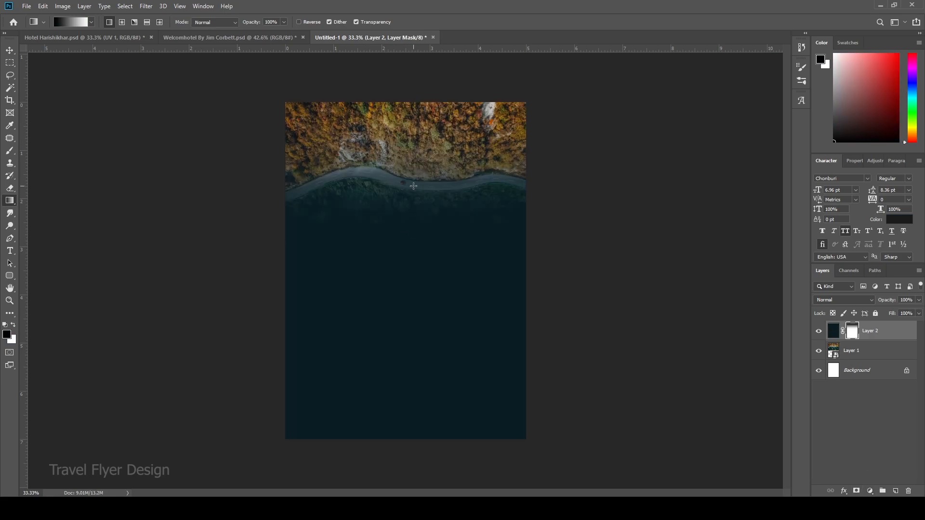
left_click_drag(406, 251, 407, 251)
left_click_drag(420, 176, 416, 265)
key("v")
Draw a rectangle about 445 × 808 px across the photo's lower edge and fill it with white
scroll(354, 281, "up", 3)
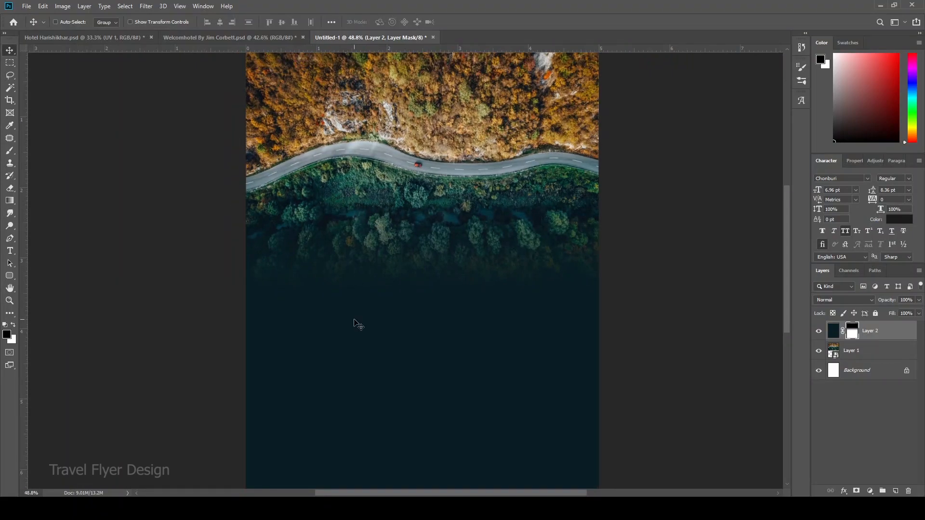
left_click(9, 277)
left_click_drag(269, 193, 374, 384)
left_click(6, 325)
left_click(14, 325)
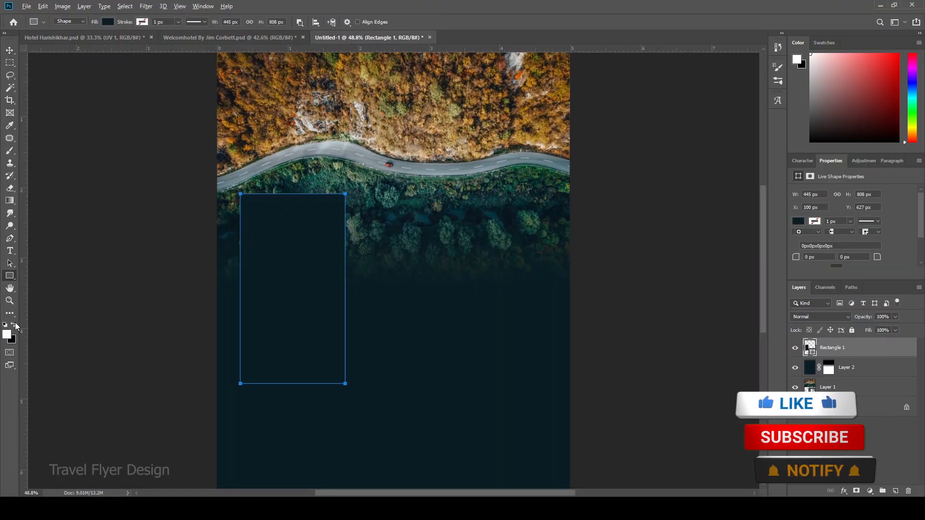
key("alt+BackSpace")
left_click(10, 50)
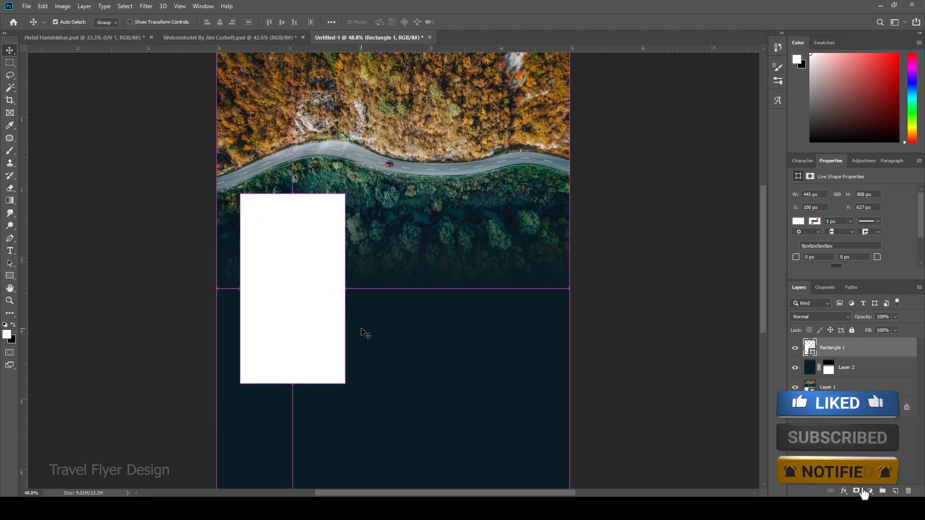
Skew the white rectangle vertically so its upper and lower edges rise towards its right side
key("ctrl+t")
left_click_drag(347, 289, 345, 282)
key("Return")
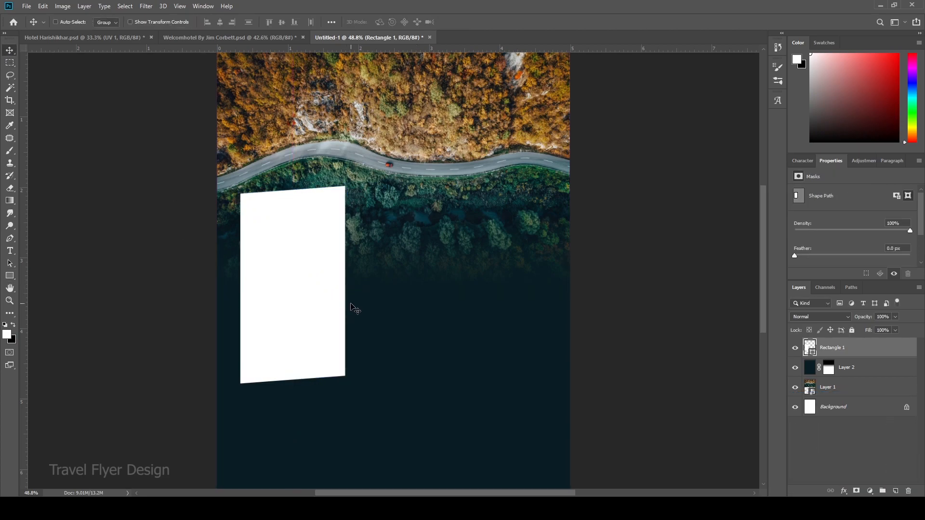
Duplicate the slanted rectangle, set the copy beside it with its edges sloping the opposite way, and widen the copy slightly
key("ctrl+j")
key("ctrl+t")
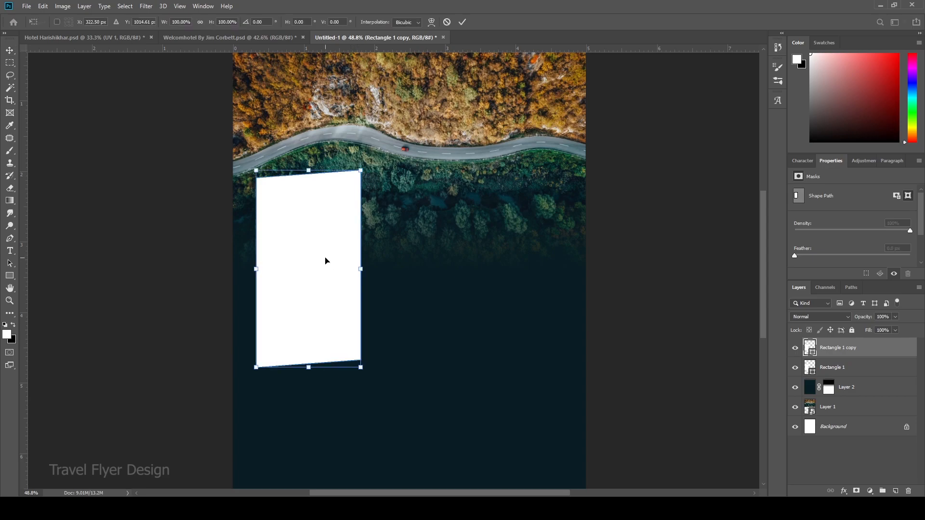
left_click(360, 384)
left_click_drag(323, 264, 423, 264)
left_click_drag(409, 367, 409, 380)
key("Return")
left_click_drag(396, 272, 399, 273)
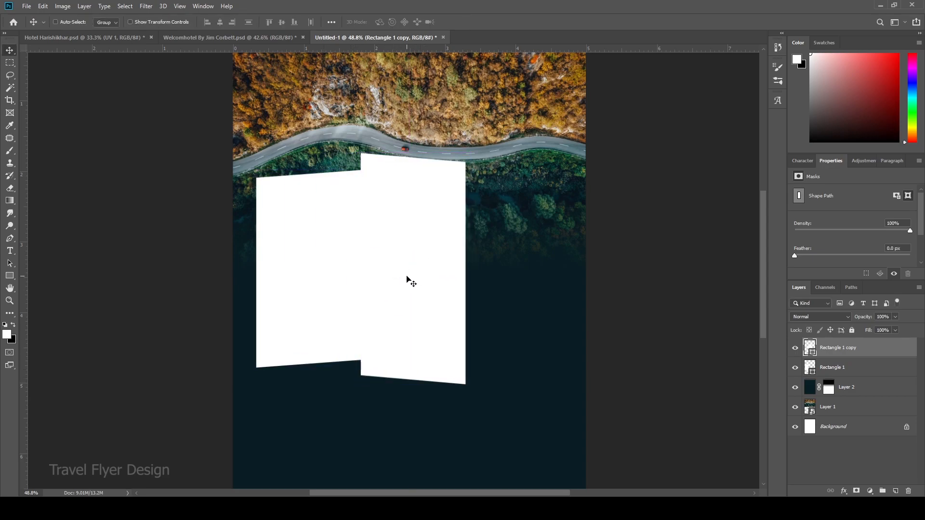
key("ctrl+t")
left_click_drag(466, 268, 471, 269)
key("Return")
Try placing the first slanted panel right of the centre one, and delete all the slanted panels
left_click(300, 265, "ctrl")
left_click_drag(299, 265, 501, 287)
scroll(389, 227, "down", 1)
key("Delete")
key("Delete")
key("Delete")
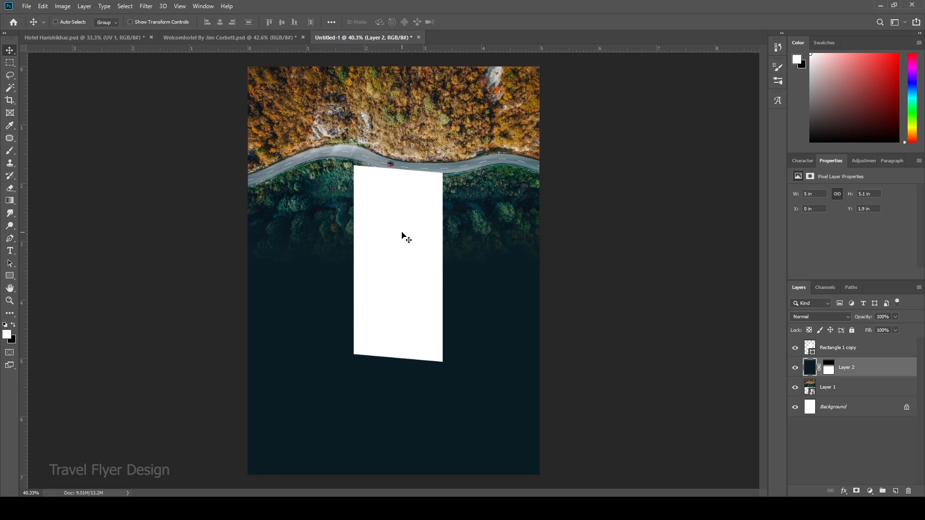
key("ctrl+z")
left_click(402, 235, "ctrl")
key("Delete")
Draw a straight white rectangle about 496 × 868 px below the road, near the page's left edge
left_click(9, 275)
left_click_drag(264, 179, 361, 346)
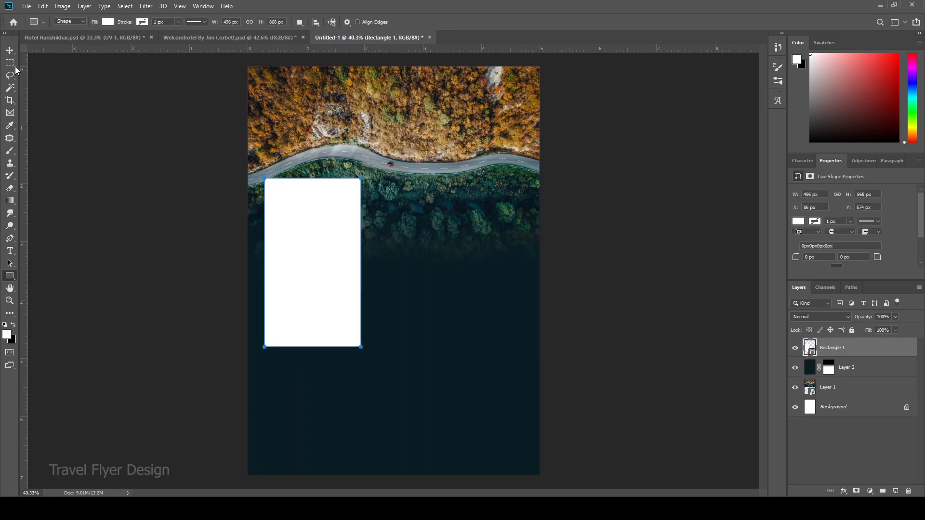
key("v")
Duplicate the white rectangle directly to its right and fill the copy with pale pink
scroll(284, 226, "up", 1)
left_click_drag(311, 270, 414, 285)
key("i")
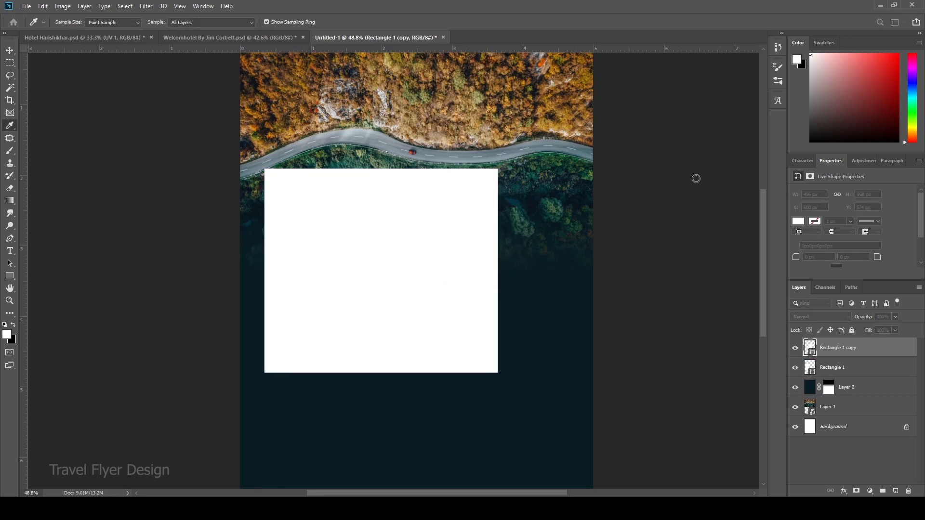
left_click(796, 111)
key("alt+BackSpace")
Duplicate the pink panel to its right as a third panel and fill it with white
left_click_drag(463, 291, 556, 306, "alt")
left_click(5, 324)
left_click(13, 325)
key("alt+BackSpace")
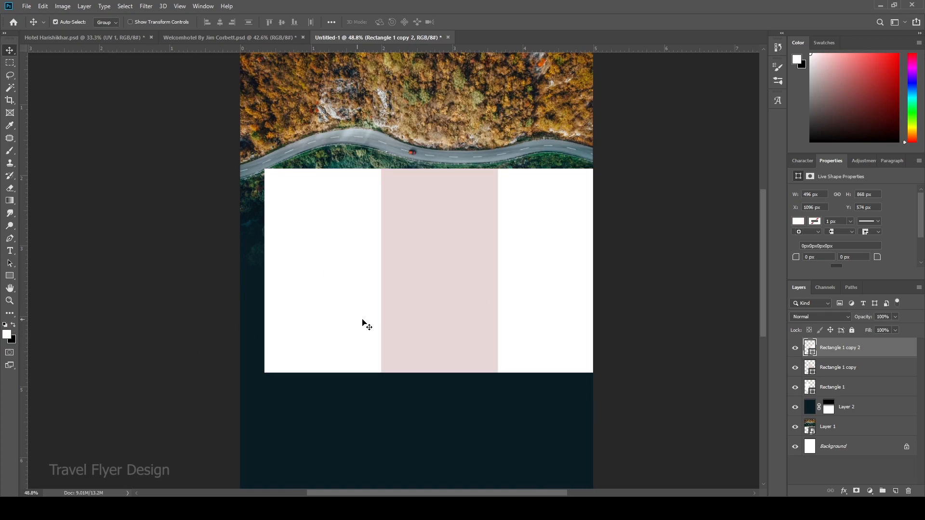
Narrow the three panels together so they fit within the page with equal side margins
left_click(409, 304, "ctrl+shift")
left_click(324, 277, "ctrl+shift")
key("ctrl+t")
left_click_drag(616, 270, 568, 273)
key("Return")
Move the three panels down the page and adjust their height to about 909 px
scroll(441, 298, "down", 3)
left_click_drag(420, 248, 426, 268)
left_click(531, 286)
left_click(324, 285)
left_click(396, 286, "shift")
left_click(470, 287, "shift")
key("ctrl+t")
left_click_drag(392, 363, 392, 380)
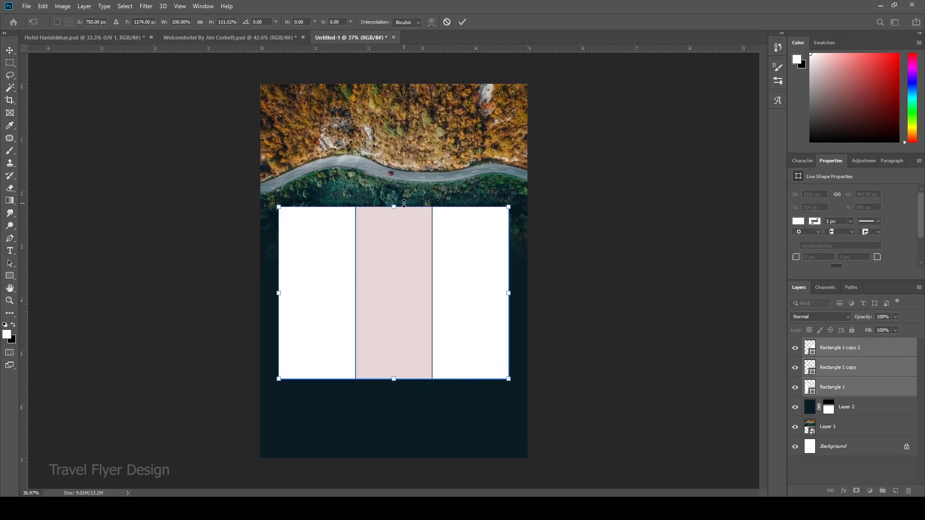
left_click_drag(397, 208, 398, 220)
key("Return")
Fill each of the three panels with black
left_click(287, 283)
scroll(332, 272, "up", 2)
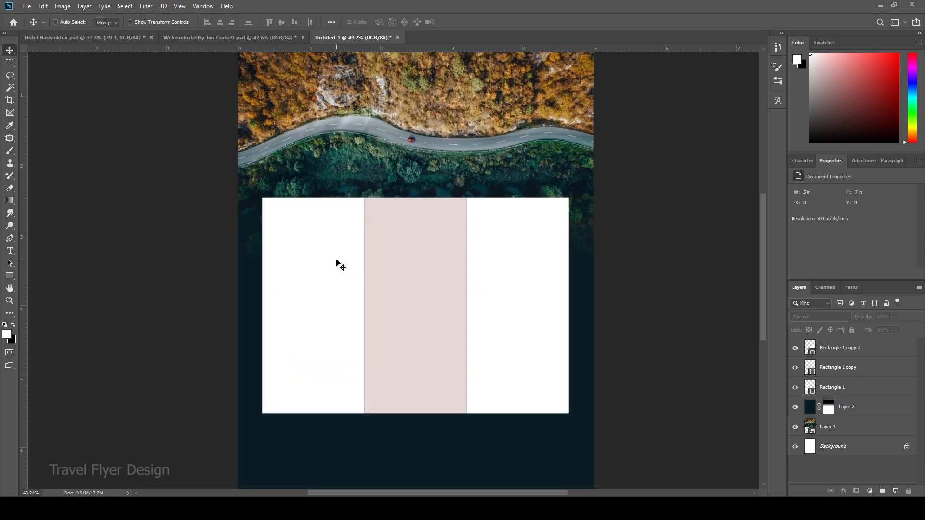
left_click(326, 302, "ctrl")
key("x")
key("alt+BackSpace")
left_click(440, 279, "ctrl")
key("alt+BackSpace")
left_click(554, 306, "ctrl")
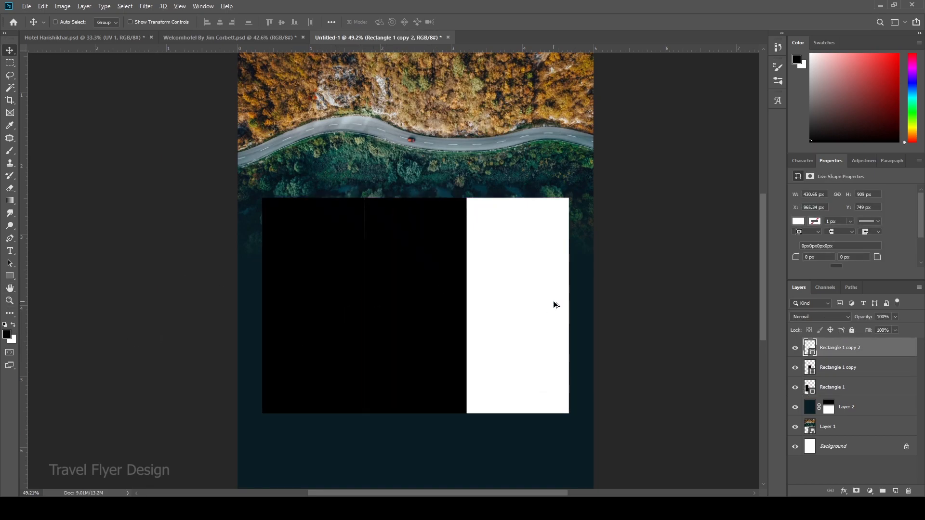
key("alt+BackSpace")
Draw a thin white vertical ellipse about 8 × 1232 px and place it between the first and second panels
left_click(9, 277)
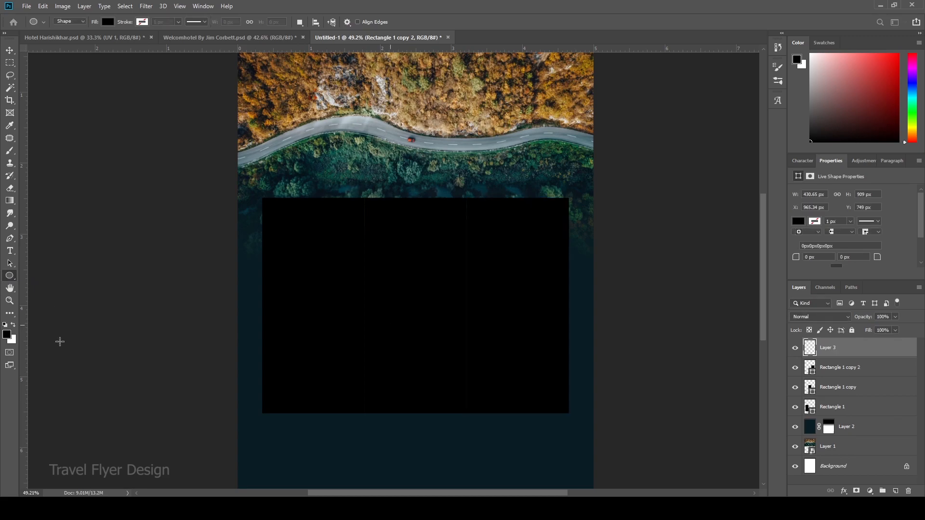
key("x")
left_click_drag(333, 178, 335, 471)
left_click(9, 50)
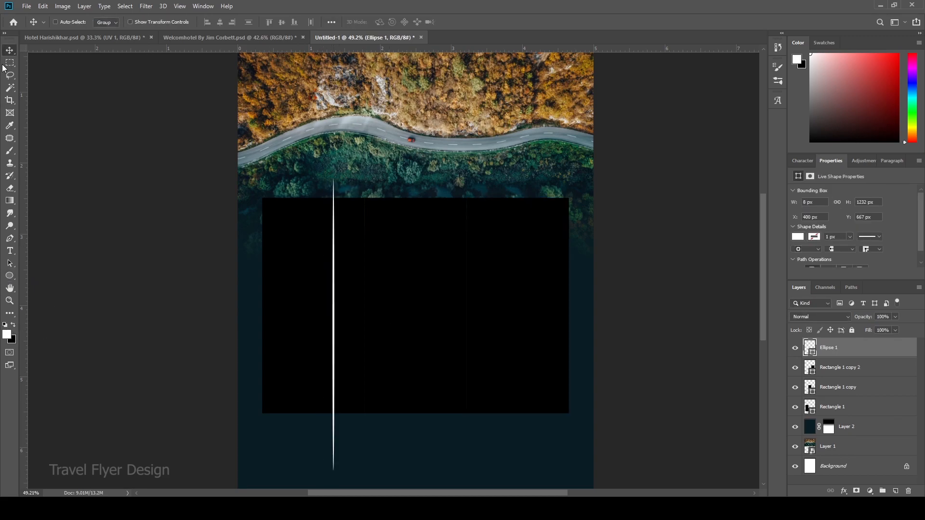
scroll(351, 309, "up", 4)
left_click_drag(326, 313, 372, 277)
Fill the first panel with pale pink
left_click(314, 340)
key("i")
left_click(788, 108)
key("ctrl+z")
Shorten the white divider line about its centre to about 1035 px tall
scroll(370, 171, "down", 2)
scroll(371, 174, "up", 1)
key("ctrl+t")
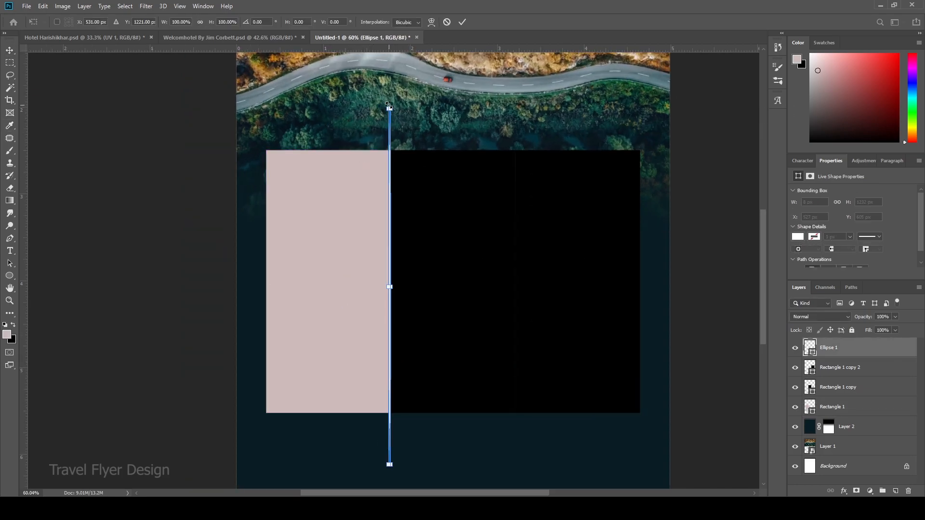
left_click_drag(389, 107, 390, 136, "alt")
key("Return")
scroll(389, 236, "up", 3)
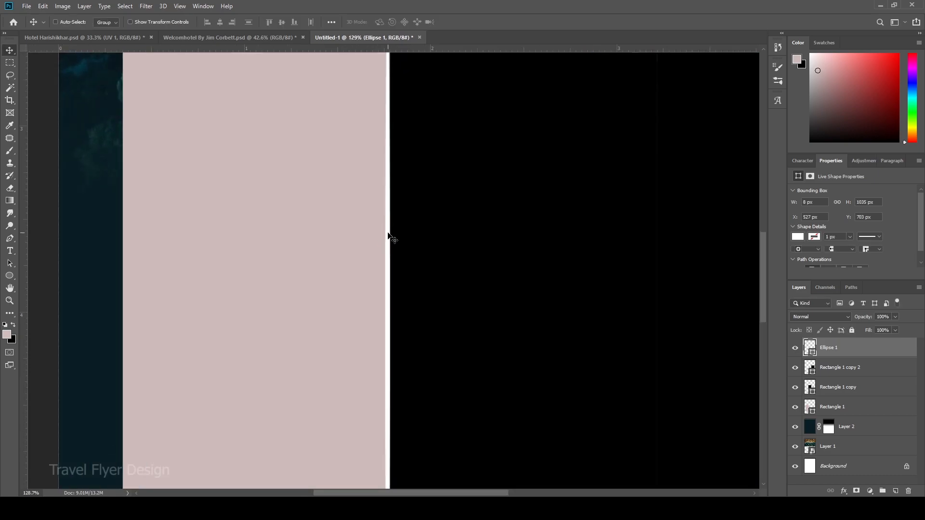
Duplicate the divider line onto the boundary between the second and third panels, and fill the second panel with pale pink
scroll(392, 237, "down", 3)
left_click_drag(389, 302, 518, 272, "ctrl")
left_click(453, 293, "ctrl")
key("alt+BackSpace")
key("Right")
key("Right")
key("Right")
key("Right")
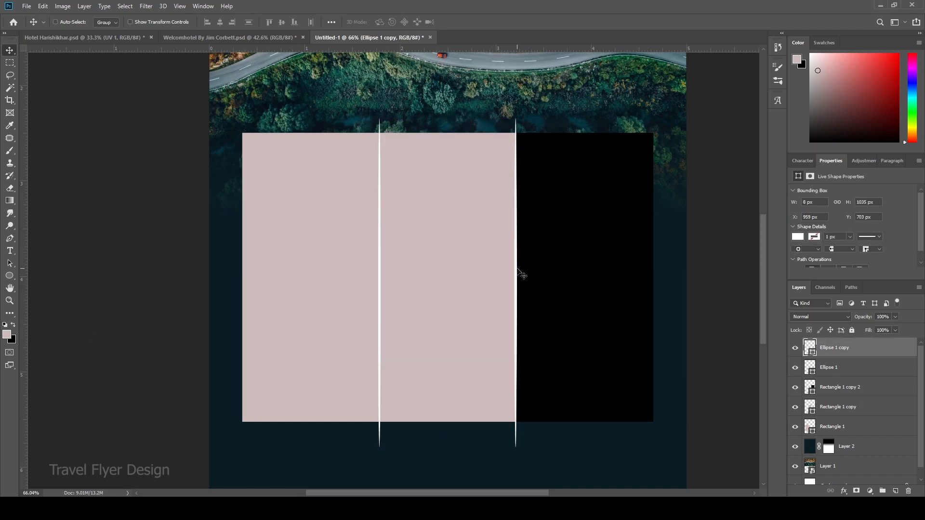
scroll(517, 126, "up", 7)
scroll(451, 174, "down", 10)
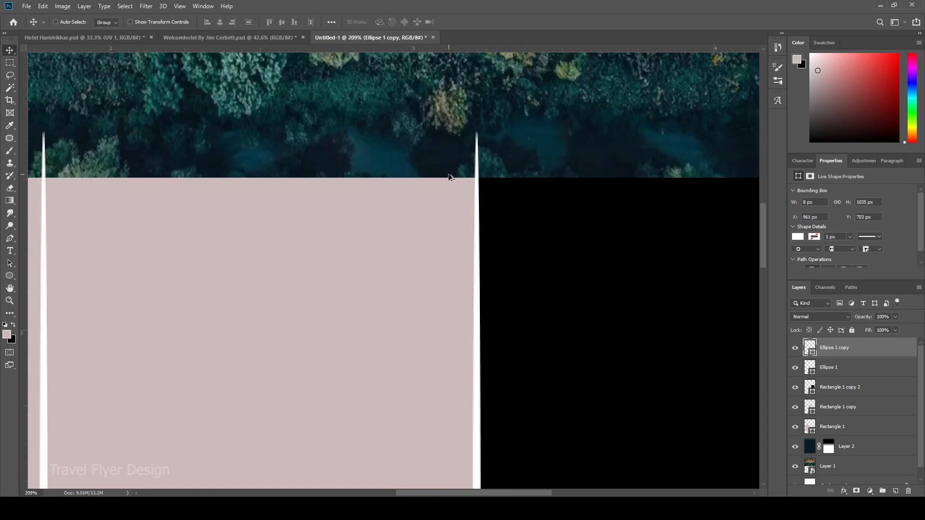
left_click(679, 351)
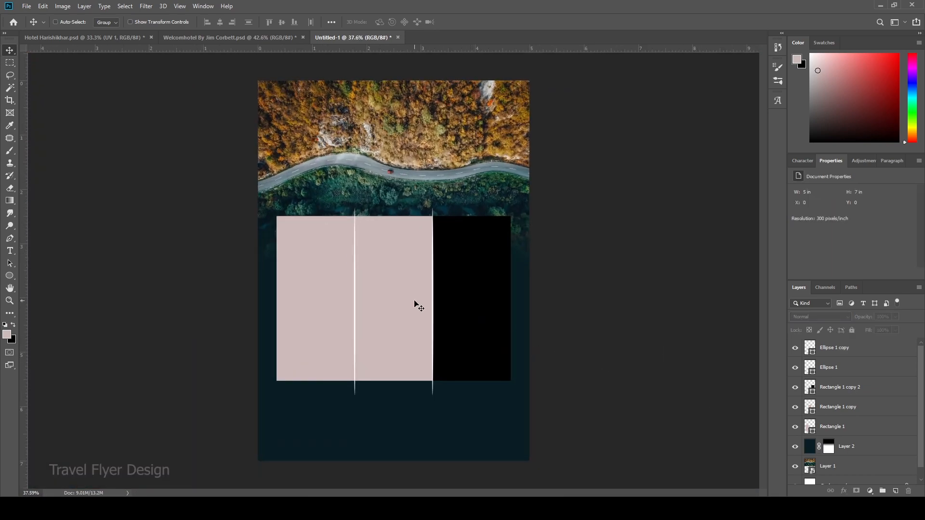
Shorten the three panels and their divider lines together, making the panels about 832 px tall
scroll(355, 280, "up", 2)
left_click(316, 324)
left_click(400, 328, "shift")
left_click(487, 333, "shift")
left_click(837, 349, "shift")
key("ctrl+t")
left_click_drag(411, 421, 413, 404)
key("Return")
left_click(631, 308)
Paste the tiger safari photo, clip it to the first panel, and enlarge it to about 124% across the panel's lower part
scroll(514, 263, "down", 1)
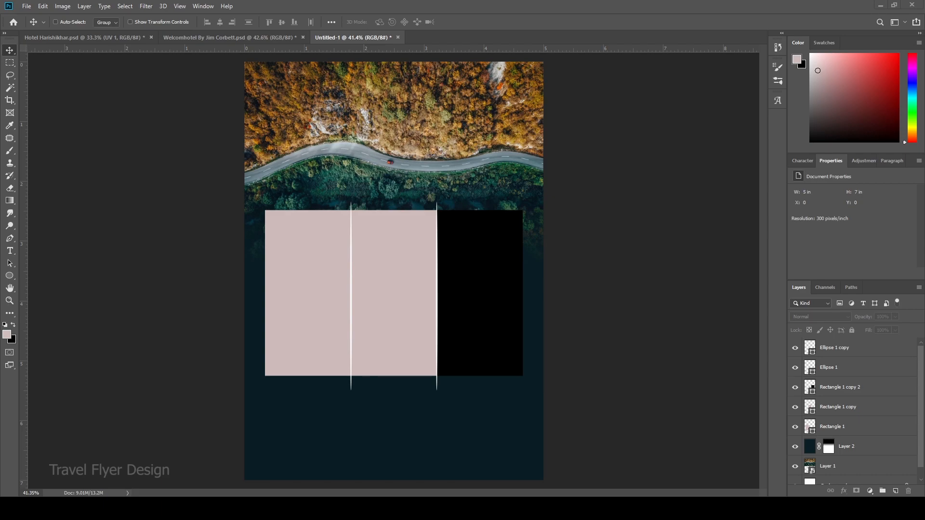
key("ctrl+v")
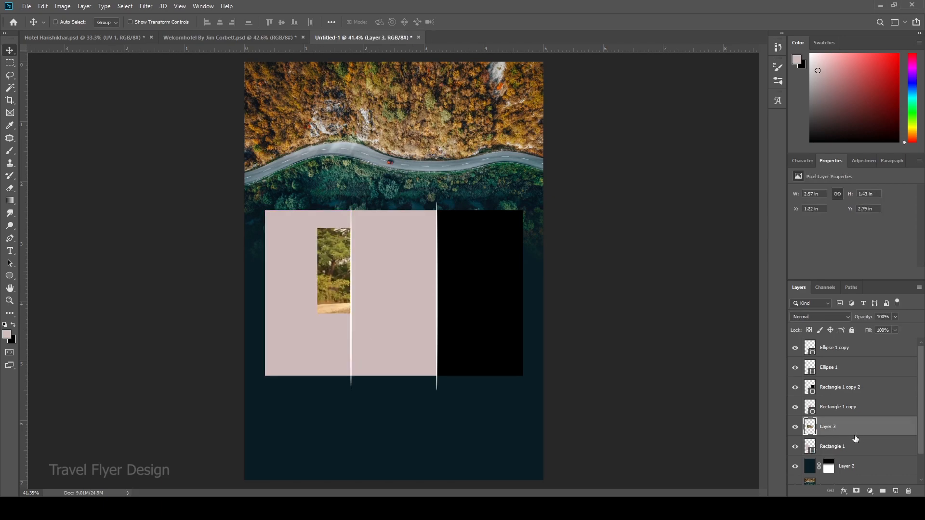
key("ctrl+alt+g")
left_click_drag(361, 264, 284, 326)
key("ctrl+t")
left_click_drag(393, 376, 413, 384)
left_click_drag(322, 322, 324, 313)
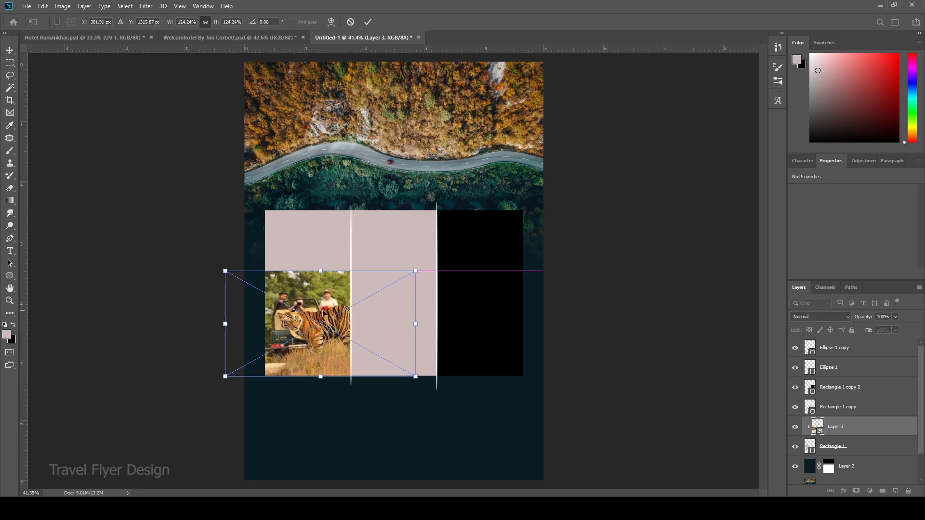
key("Return")
Fill the first panel's rectangle with dark olive
left_click(327, 242, "ctrl")
left_click(7, 334)
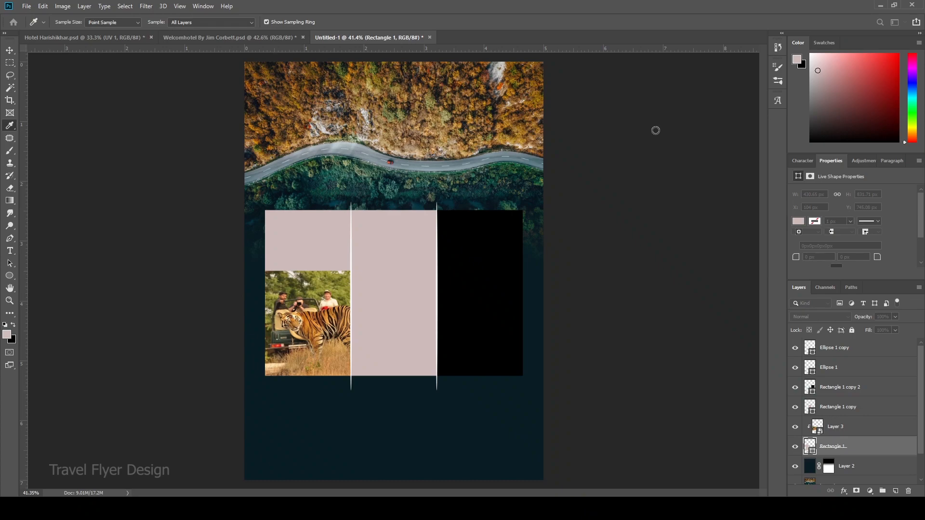
left_click(800, 109)
key("alt+BackSpace")
Add a mask to the tiger photo and fade its upper edge into the olive panel with a vertical gradient
left_click(313, 316, "ctrl")
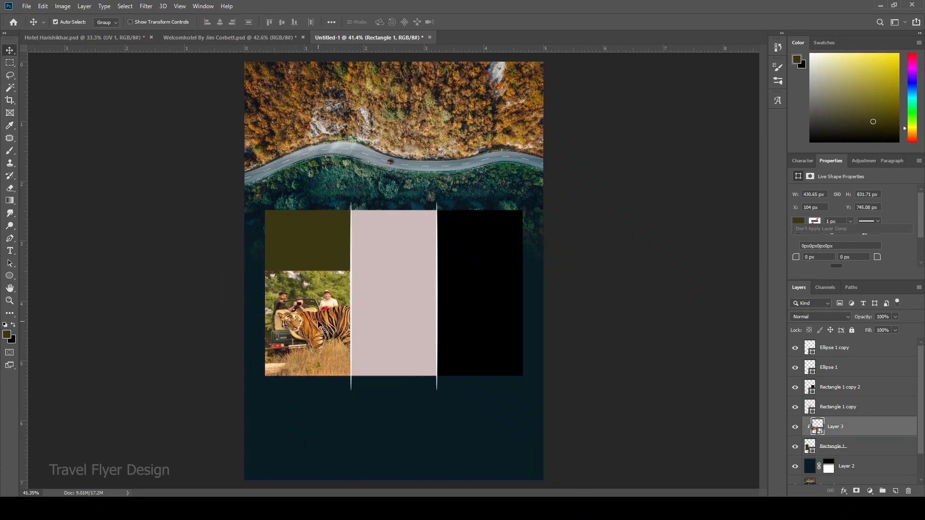
left_click(856, 491)
key("g")
left_click_drag(311, 269, 311, 296)
left_click_drag(316, 247, 308, 322)
left_click(10, 52)
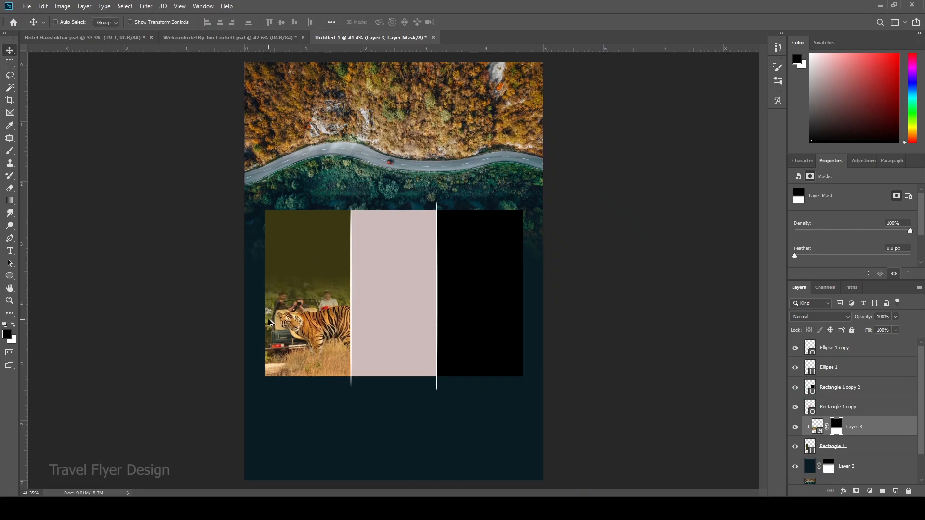
Scale the masked tiger photo down and reposition it so the whole tiger fits within the first panel
scroll(270, 320, "up", 3)
key("ctrl+t")
left_click_drag(466, 325, 442, 324)
left_click_drag(371, 308, 360, 308)
mouse_move(326, 253)
left_mouse_down()
mouse_move(327, 224)
mouse_move(327, 238)
left_mouse_up()
key("Return")
Refill the first panel's rectangle with a darker olive shade
scroll(293, 245, "up", 5)
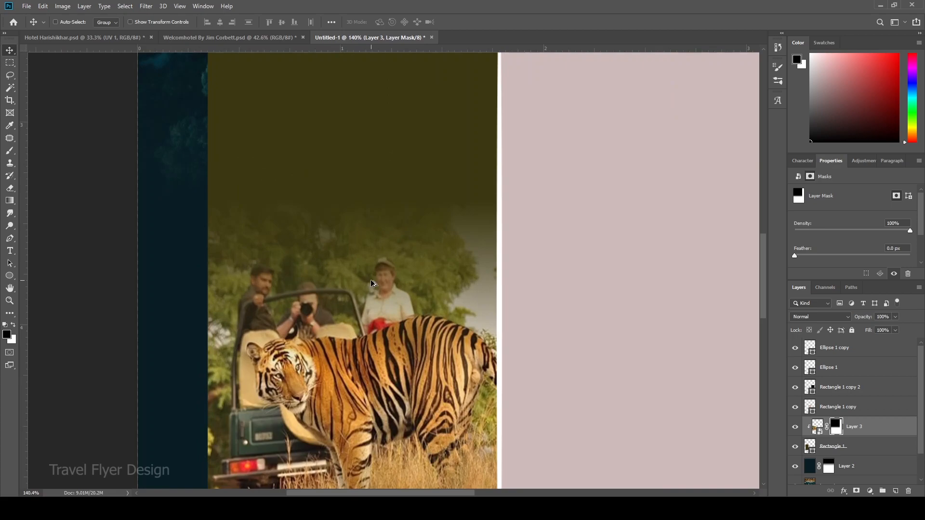
scroll(293, 246, "down", 8)
key("i")
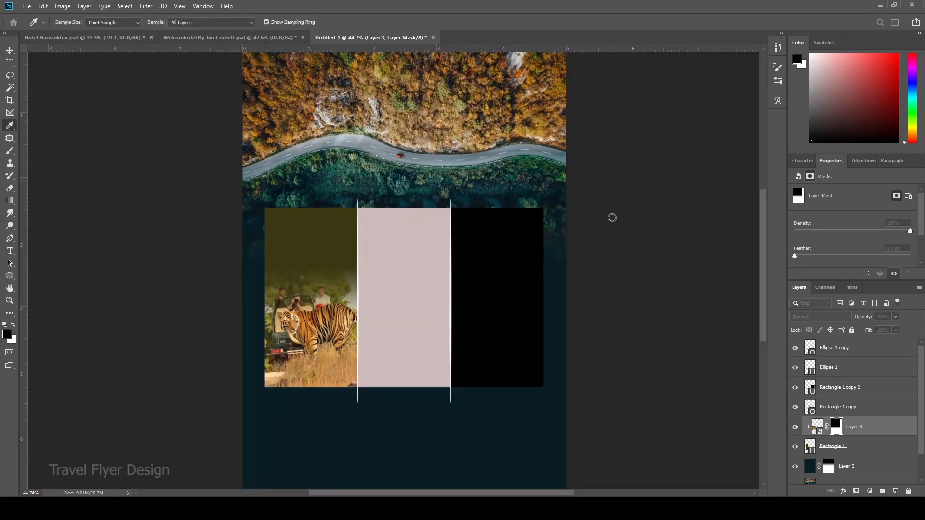
left_click(798, 109)
left_click(306, 228, "ctrl")
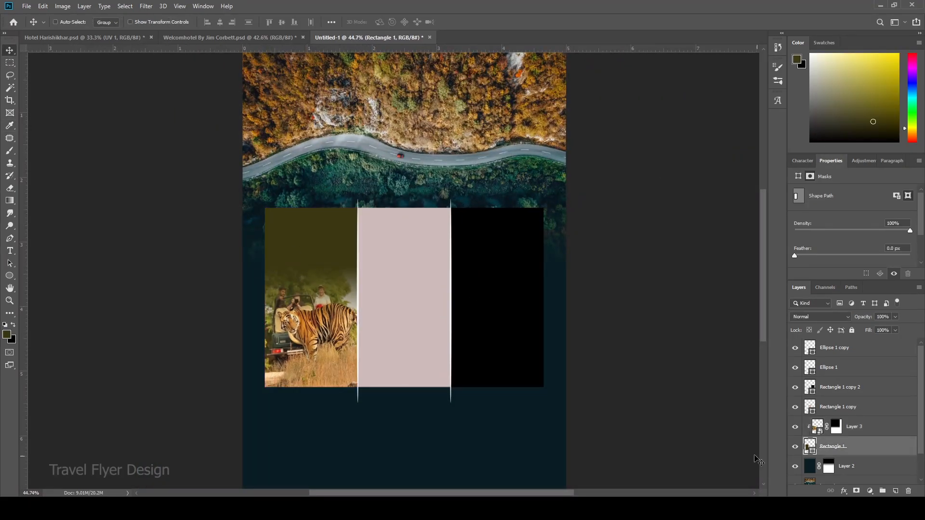
left_click(7, 337)
left_click(797, 104)
key("alt+BackSpace")
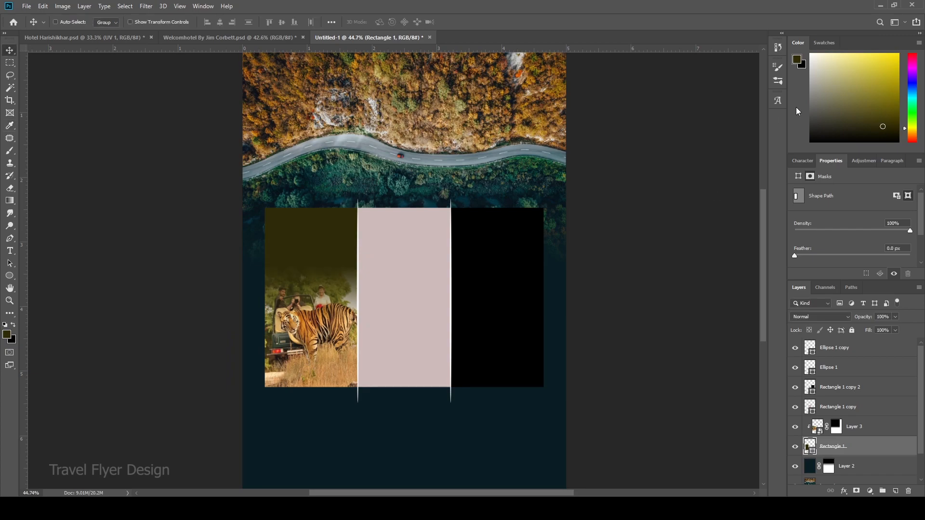
Redraw the tiger photo's mask gradient in black to white so its upper part blends into the darker olive
left_click(325, 286, "ctrl")
key("g")
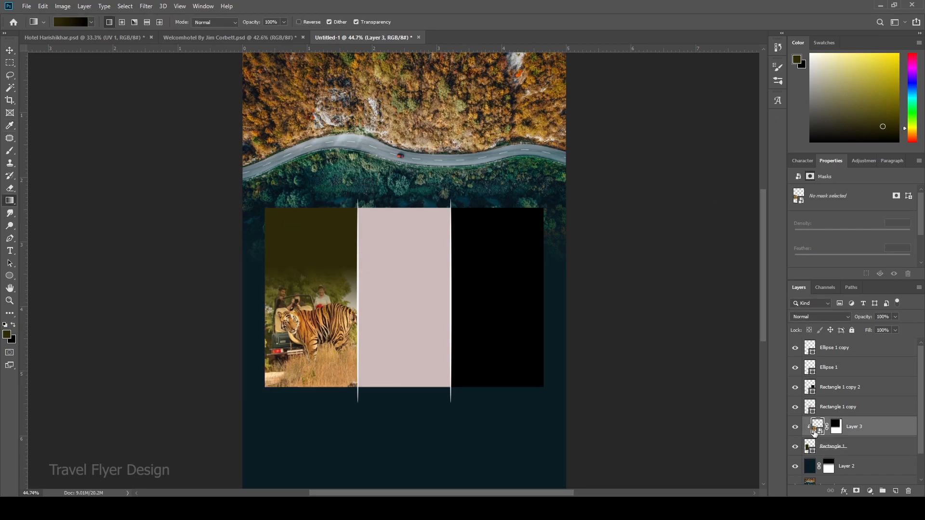
left_click(836, 427)
left_click_drag(307, 308, 308, 302)
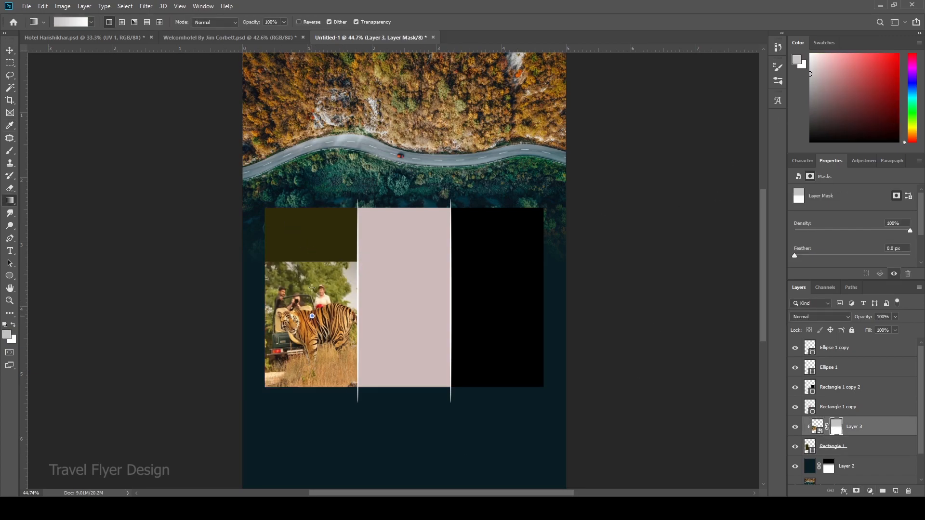
key("d")
key("x")
left_click_drag(313, 256, 312, 307)
left_click(10, 50)
scroll(351, 236, "up", 3)
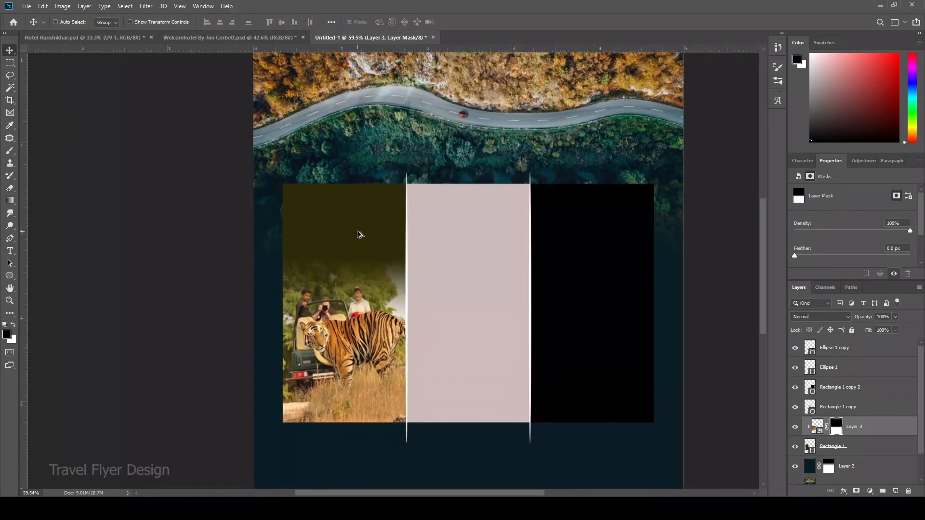
Place the backpacker mountain photo above the second panel's rectangle and clip it to that panel
scroll(359, 235, "down", 2)
left_click(402, 268, "ctrl")
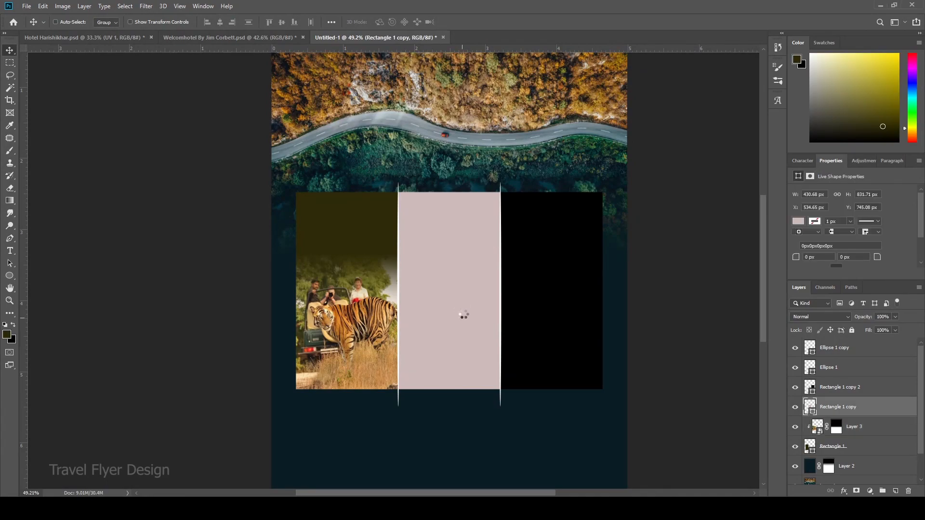
left_click_drag(460, 316, 461, 317)
key("Return")
key("ctrl+alt+g")
Resize and reposition the backpacker photo so it fills the second panel with the seated hiker in its lower half
left_click_drag(464, 283, 578, 302)
key("ctrl+t")
key("Return")
left_click_drag(555, 361, 540, 362)
Paste the lake photo with boats above the third panel's rectangle and clip it to that panel
left_click(537, 358, "ctrl")
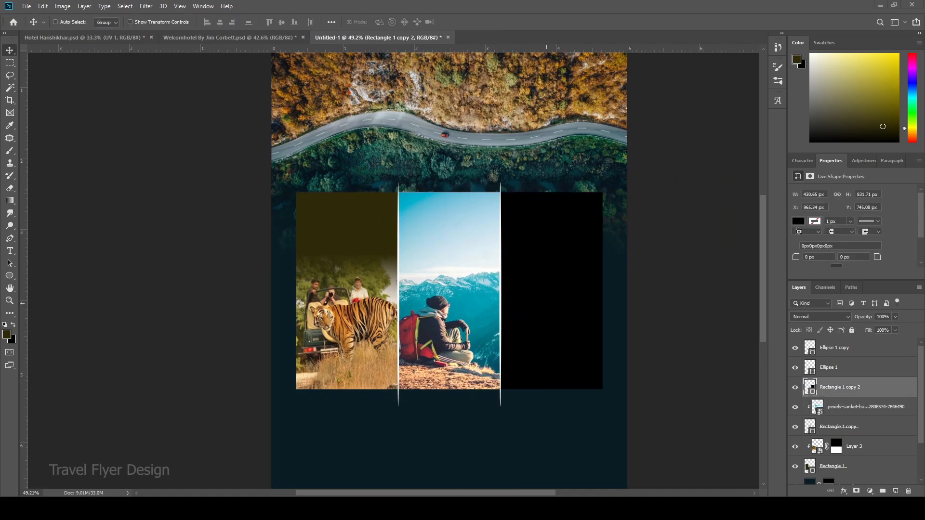
key("ctrl+v")
left_click(782, 224)
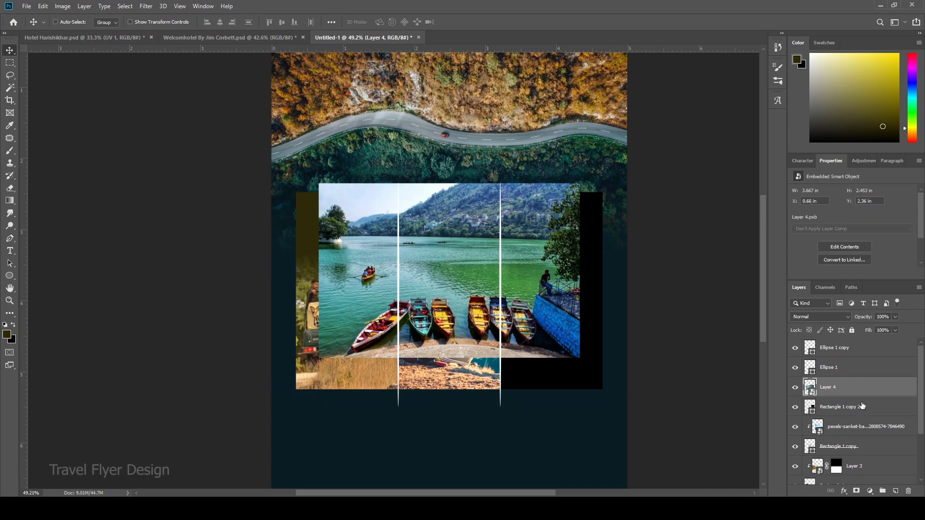
key("ctrl+alt+g")
left_click_drag(547, 297, 627, 339)
Scale the lake photo down and position it in the lower part of the third panel with the boats in view
key("ctrl+t")
left_click_drag(661, 225, 633, 277)
left_click_drag(584, 309, 630, 329)
left_click_drag(573, 274, 574, 259)
key("Return")
scroll(575, 372, "up", 5)
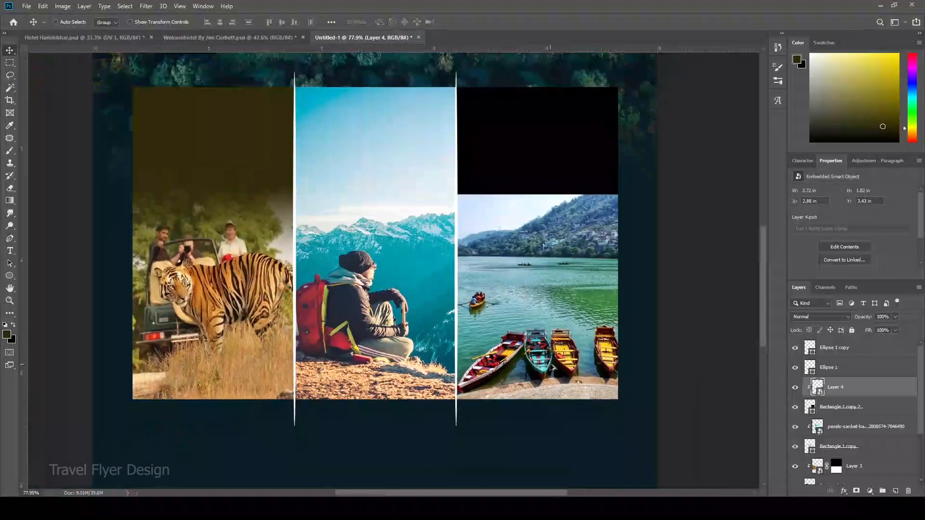
Refill the third panel's rectangle with the pale sky color sampled from the lake photo
scroll(538, 307, "down", 3)
left_click(831, 408)
key("i")
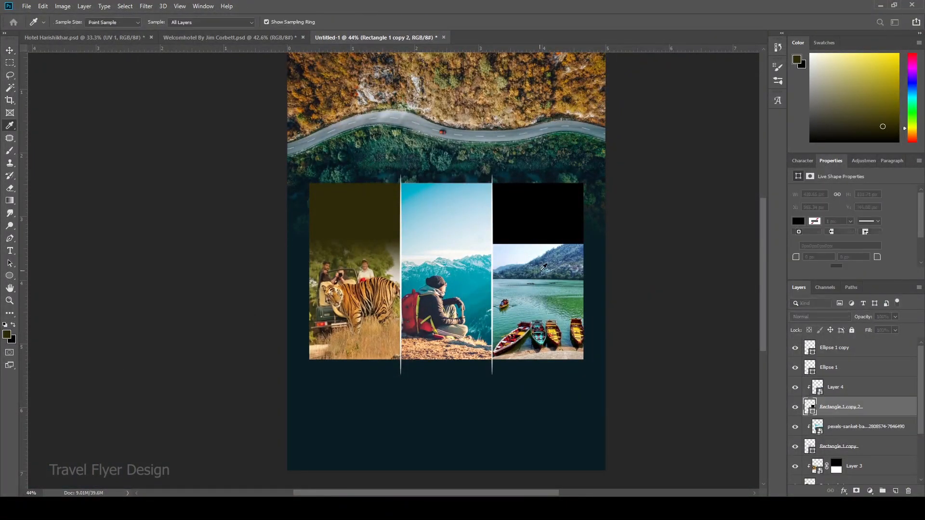
left_click(539, 249)
key("v")
key("alt+BackSpace")
Add a mask to the lake photo and brush black along its upper part to blend the sky into the panel
left_click(844, 389)
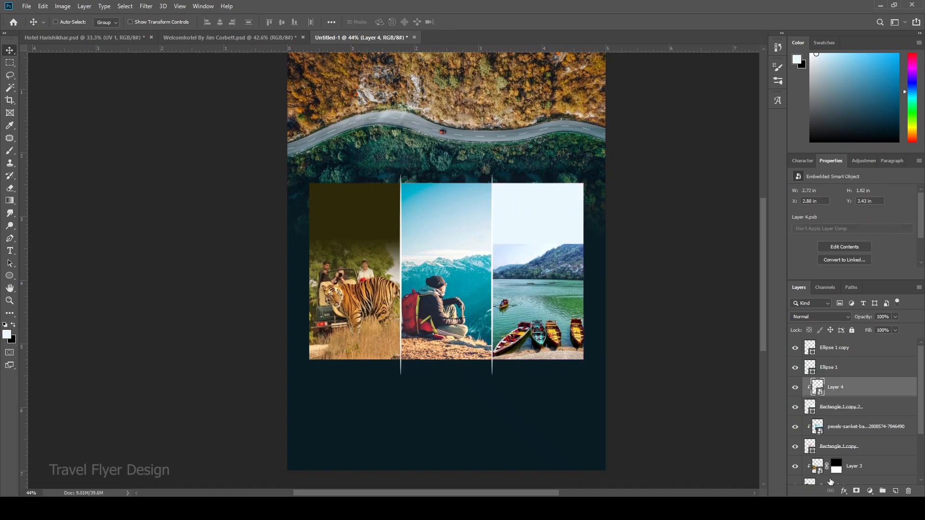
left_click(856, 491)
key("b")
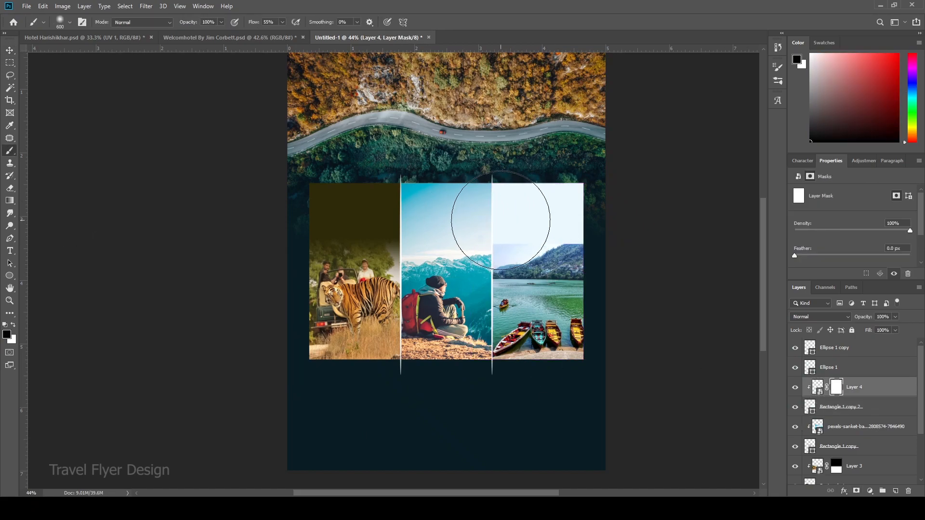
left_click_drag(503, 216, 588, 196)
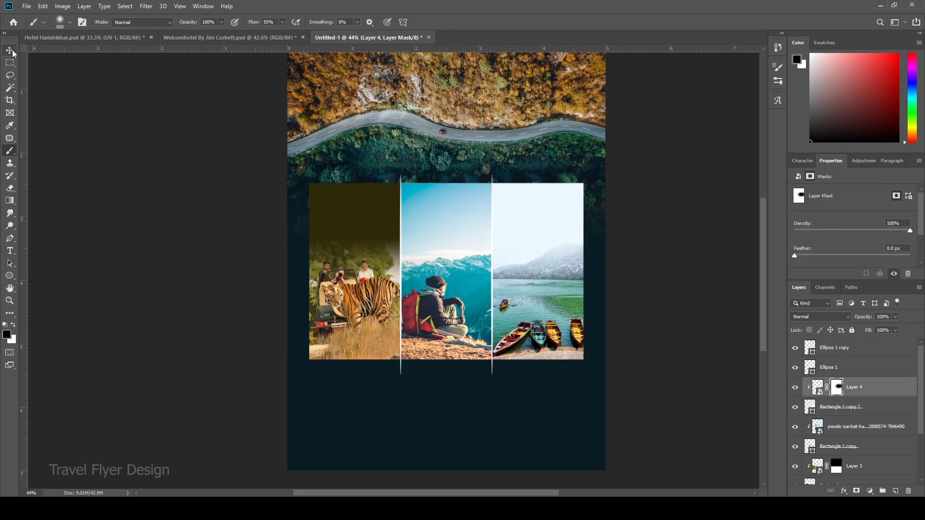
left_click(10, 50)
Move all three image panels and their divider lines together slightly lower on the flyer
scroll(514, 227, "up", 2)
scroll(513, 226, "down", 2)
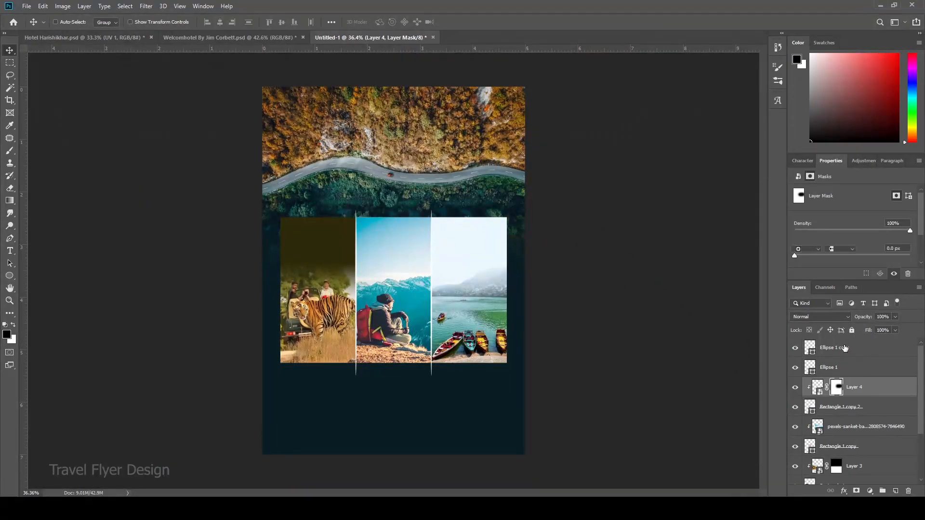
scroll(844, 347, "down", 3)
left_click(833, 416, "shift")
left_click_drag(405, 296, 405, 318)
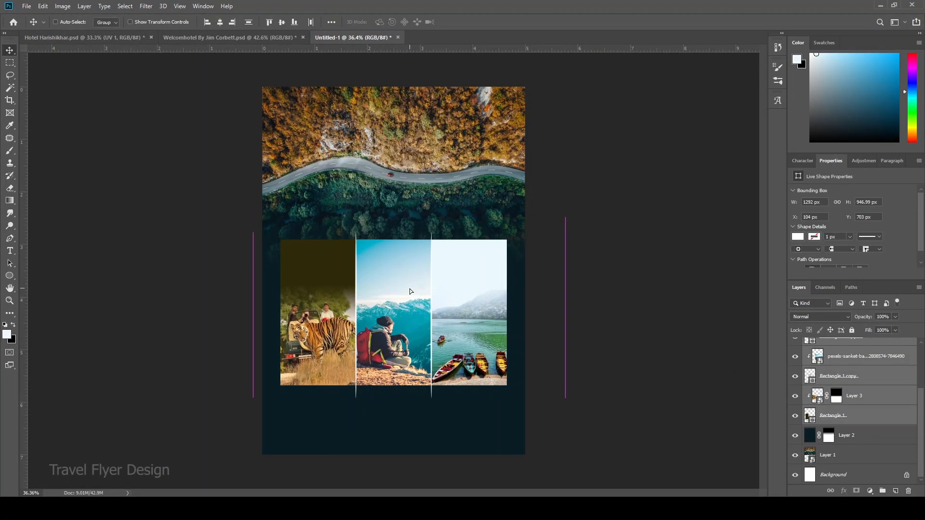
left_click(679, 322, "ctrl")
Add the yellow title text TIARAA below the road, then enlarge and center it above the panels
scroll(383, 219, "up", 5)
scroll(410, 207, "down", 2)
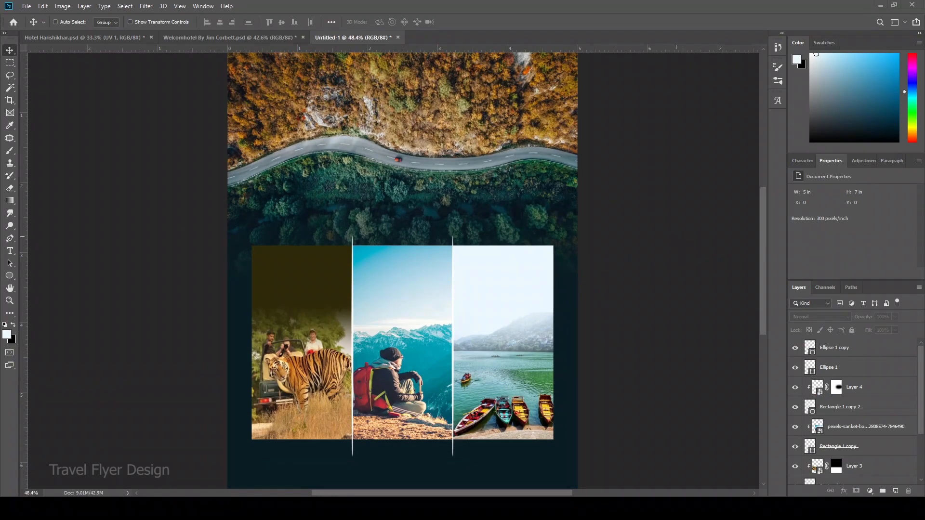
key("i")
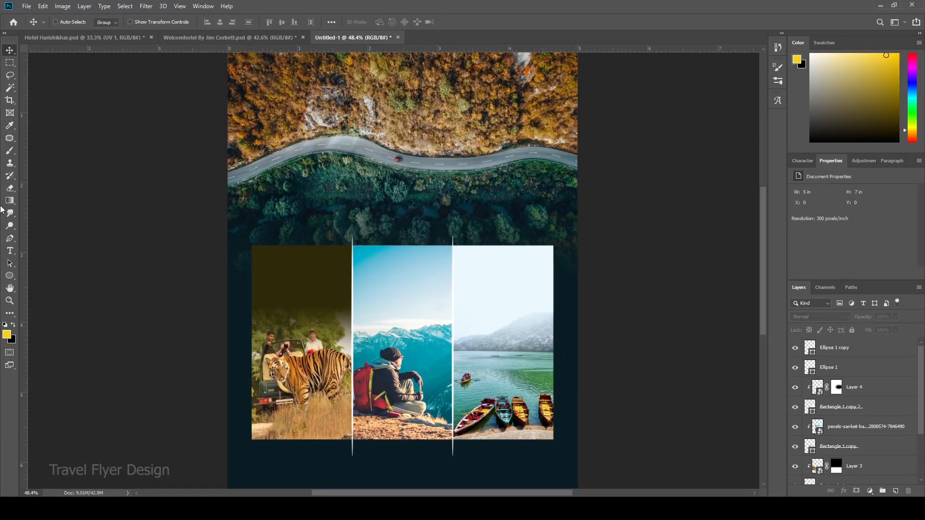
left_click(10, 251)
left_click(403, 206)
type("TIARAA")
left_click(10, 50)
key("ctrl+t")
left_click_drag(417, 209, 443, 193)
key("Return")
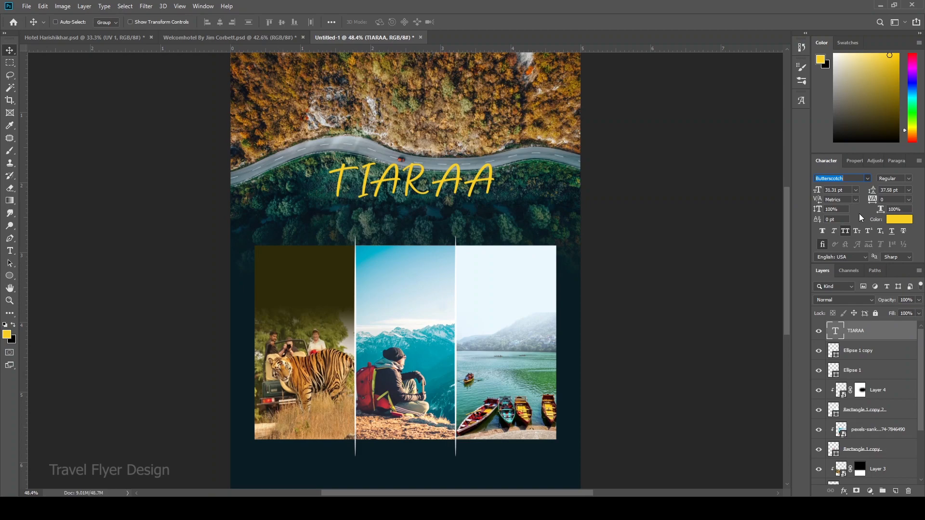
Browse the fonts for the TIARAA title and set it to Copperplate Gothic
key("Up")
key("Up")
key("Up")
key("Up")
key("Up")
key("Down")
key("Down")
key("Down")
key("Down")
type("Anton")
key("Down")
key("Down")
key("Down")
key("Down")
key("Down")
key("Down")
key("Down")
key("Down")
key("Down")
key("Down")
key("Down")
key("Down")
key("Down")
key("Down")
key("Down")
key("Down")
key("Down")
key("Down")
key("Down")
key("Down")
key("Down")
key("Down")
key("Down")
key("Down")
key("Down")
key("Down")
key("Down")
key("Down")
key("Down")
key("Down")
key("Down")
key("Down")
key("Down")
key("Down")
key("Down")
key("Down")
key("Down")
key("Down")
key("Down")
key("Down")
key("Down")
key("Down")
key("Down")
key("Down")
key("Down")
key("Down")
key("Down")
key("Down")
key("Down")
key("Down")
key("Down")
key("Down")
key("Down")
key("Down")
key("Down")
key("Down")
key("Down")
key("Down")
key("Down")
key("Down")
key("Down")
key("Down")
key("Down")
key("Down")
key("Down")
key("Down")
key("Down")
key("Down")
key("Down")
key("Down")
key("Down")
key("Down")
key("Down")
key("Down")
key("Down")
key("Down")
key("Down")
key("Down")
key("Down")
key("Return")
Scale the TIARAA title up to about 44.33 pt
key("ctrl+t")
left_click_drag(502, 197, 506, 201)
key("Return")
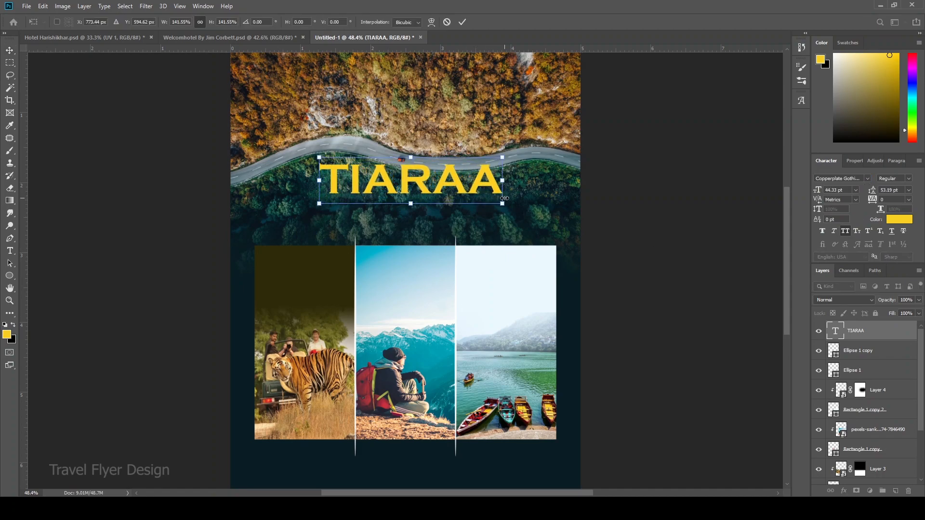
Apply a drop shadow to the TIARAA title and shift the title slightly lower
double_click(893, 336)
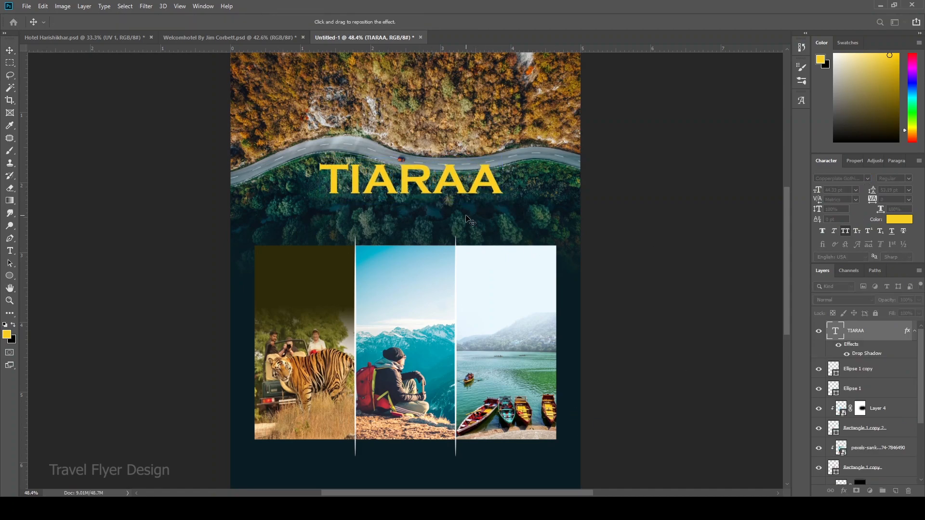
left_click_drag(726, 307, 740, 307)
key("Return")
scroll(436, 184, "down", 1)
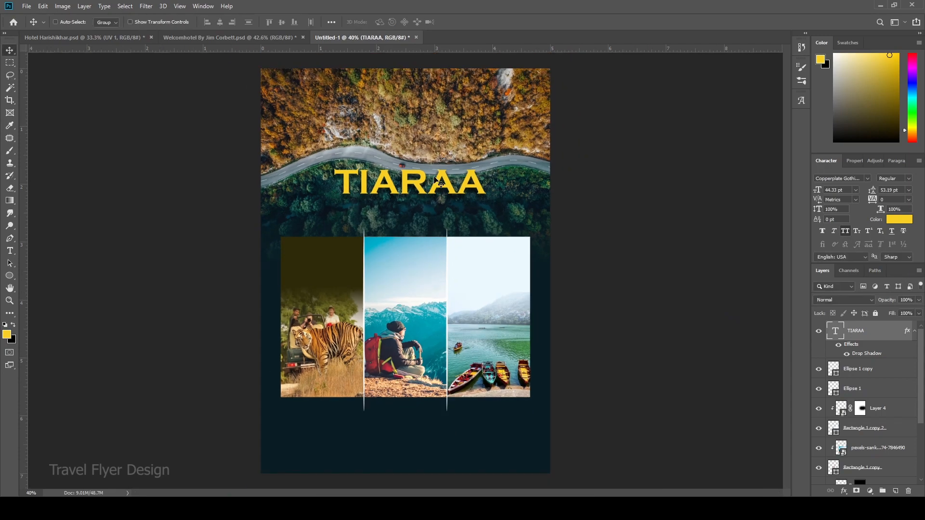
scroll(435, 189, "up", 2)
left_click_drag(435, 196, 423, 208)
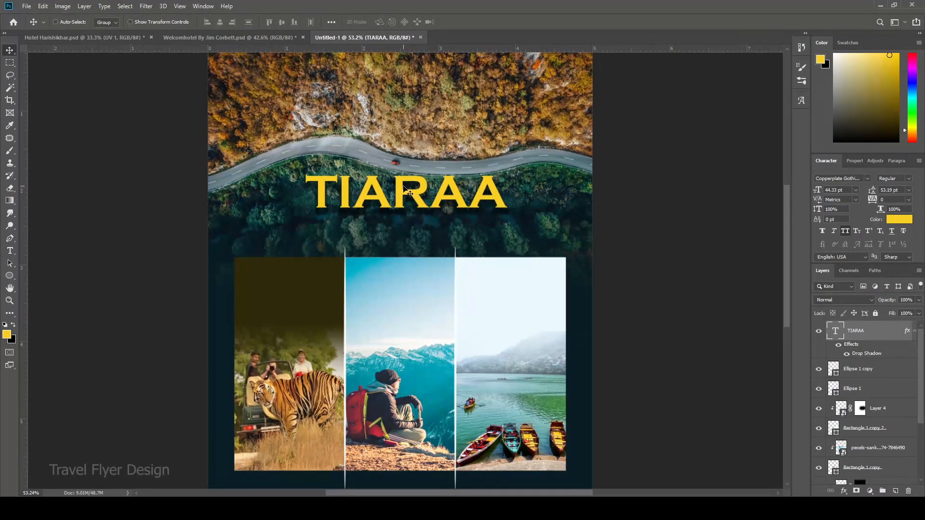
Add a yellow text line reading "Hotel & Resort" and place it beneath the TIARAA title
left_click(9, 250)
left_click(296, 241)
type("HOTEL & RESORT")
left_click(10, 50)
left_click_drag(307, 250, 470, 237)
Resize the "Hotel & Resort" line to about 15.44 pt and center it under the TIARAA title
key("ctrl+t")
key("Return")
scroll(423, 233, "up", 3)
left_click_drag(416, 232, 467, 227)
scroll(452, 224, "down", 5)
key("ctrl+t")
key("Return")
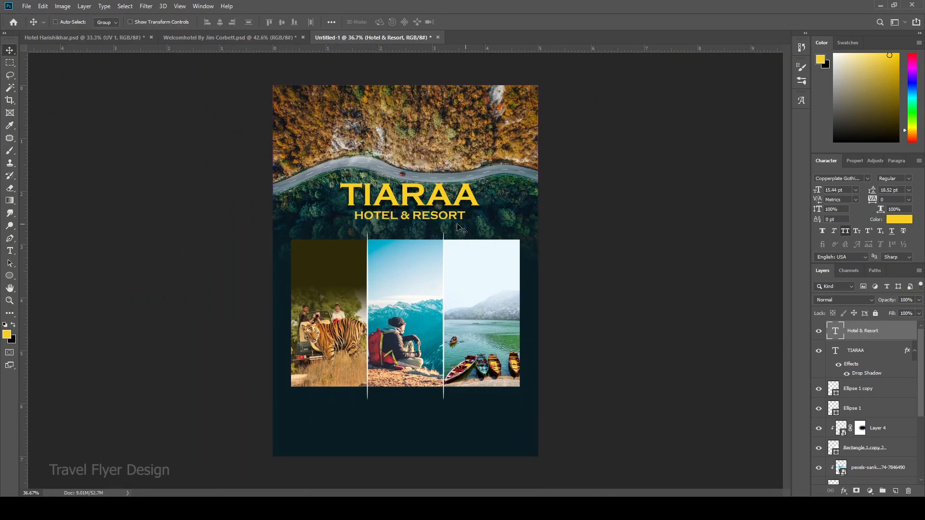
Move the TIARAA title and its Hotel & Resort line slightly up and shrink the road photo upward from its lower edge
left_click_drag(414, 196, 414, 188)
left_click(474, 135, "ctrl")
key("ctrl+t")
left_click_drag(406, 267, 408, 255)
key("Return")
Stretch the dark teal gradient layer upward so it covers the road photo's lower edge
left_click(529, 294, "ctrl")
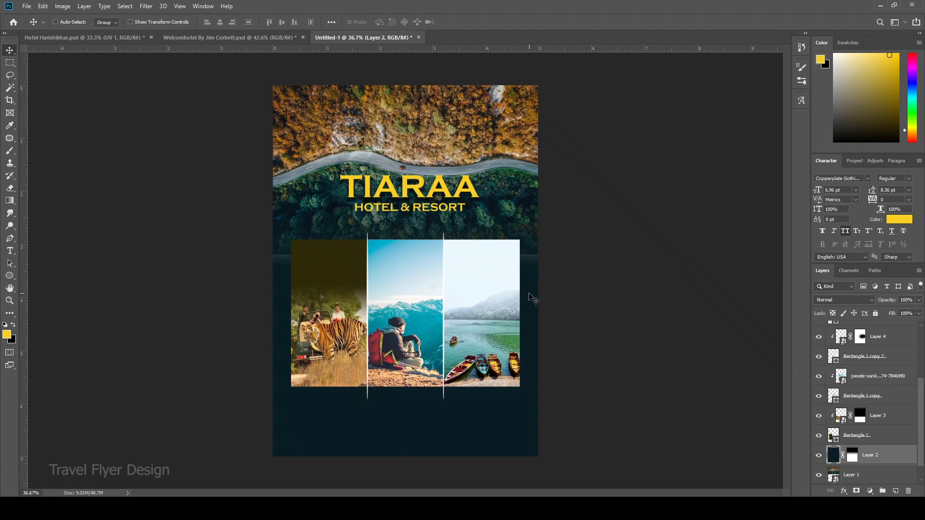
key("ctrl+t")
left_click_drag(407, 84, 411, 54)
key("Return")
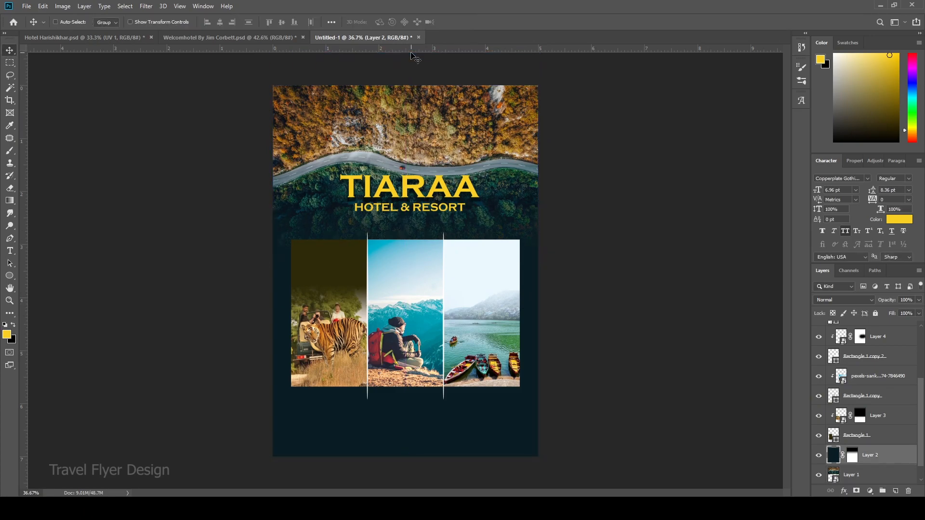
Enlarge the TIARAA title together with its Hotel & Resort line and nudge them slightly higher
left_click(418, 194)
key("ctrl+t")
left_click_drag(480, 213, 494, 217)
key("Return")
left_click_drag(425, 210, 425, 206)
left_click(473, 239, "ctrl")
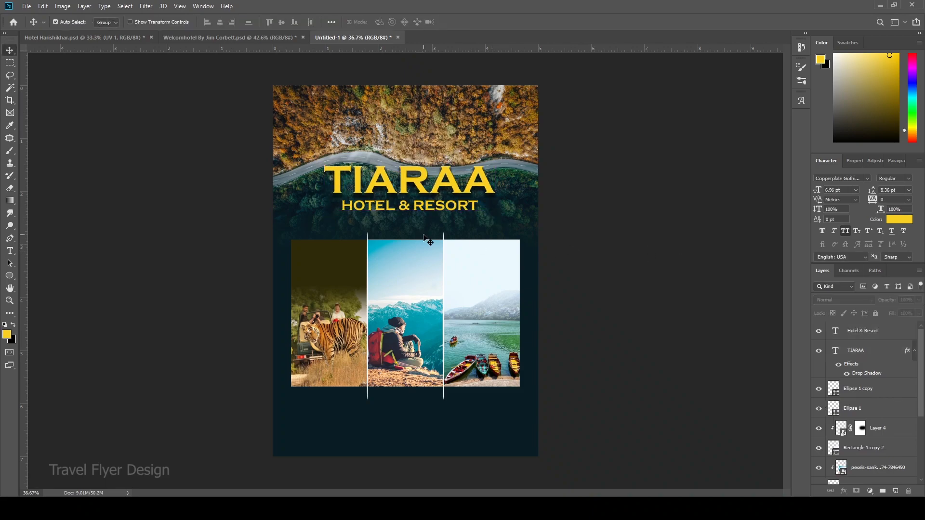
scroll(474, 239, "up", 7)
scroll(444, 280, "down", 6)
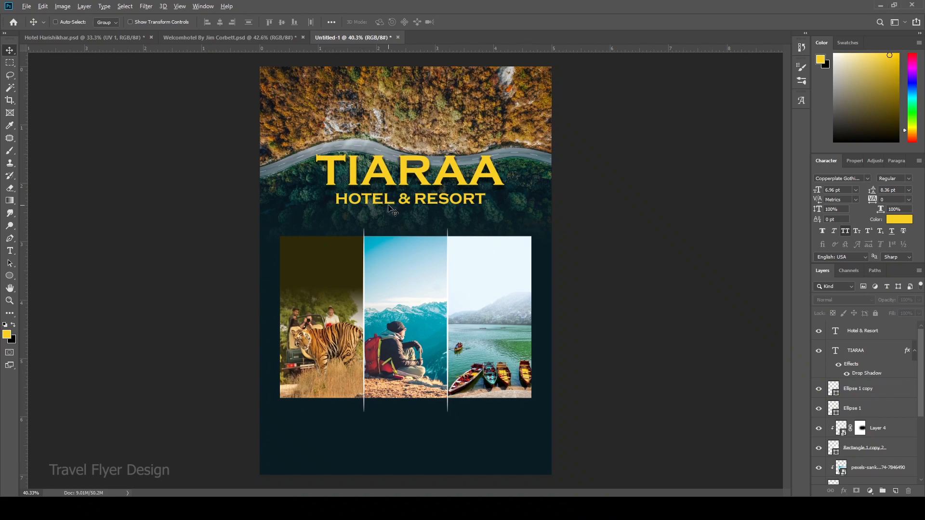
Scale the TIARAA title and the Hotel & Resort line down slightly together
scroll(393, 207, "up", 4)
left_click(432, 201, "ctrl")
left_click(439, 156, "ctrl+shift")
key("ctrl+t")
left_click_drag(558, 203, 541, 199)
key("Return")
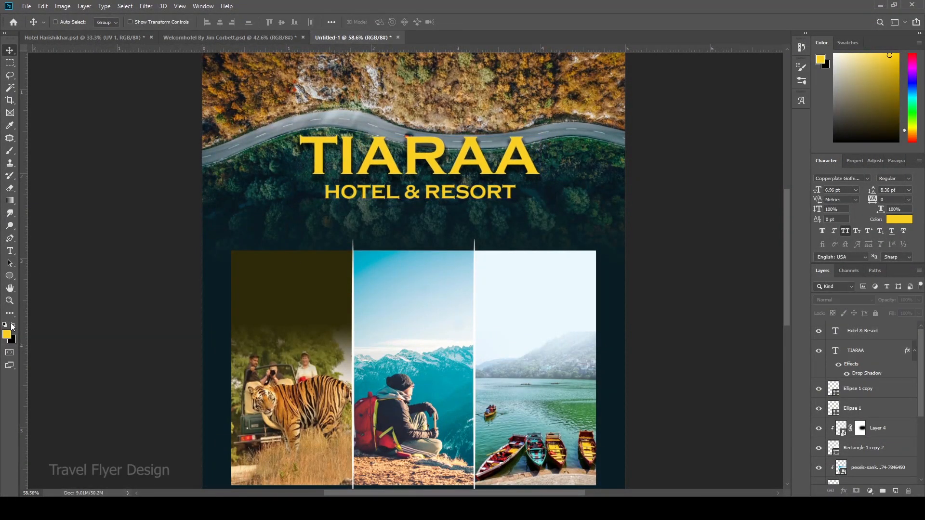
Add a white tagline below Hotel & Resort with the copied text about a luxurious getaway, culturally-sowed hospitality and marvellous design
key("d")
key("x")
key("t")
left_click(318, 217)
key("ctrl+v")
left_click(10, 50)
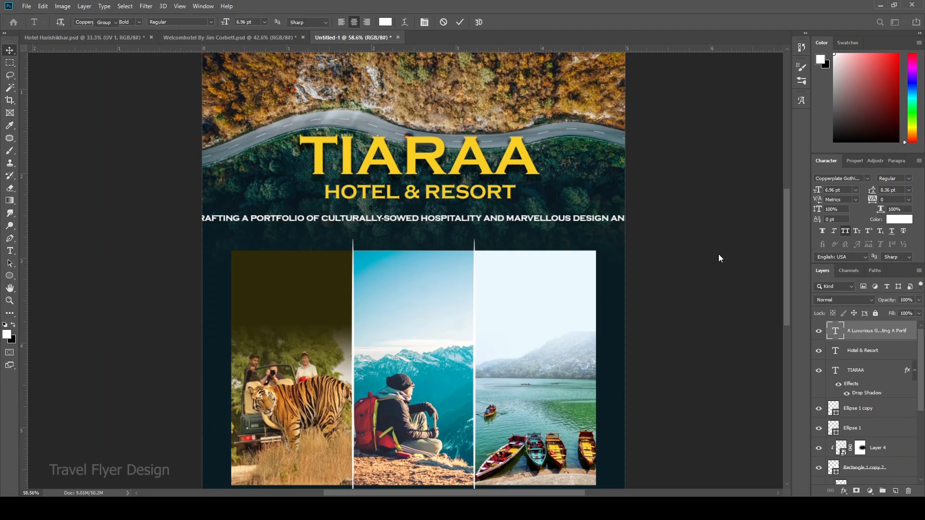
Turn off all caps for the tagline, shift it so its start lies on the page, and set its font to Roboto
left_click(846, 231)
left_click_drag(339, 224, 570, 219)
left_click(845, 178)
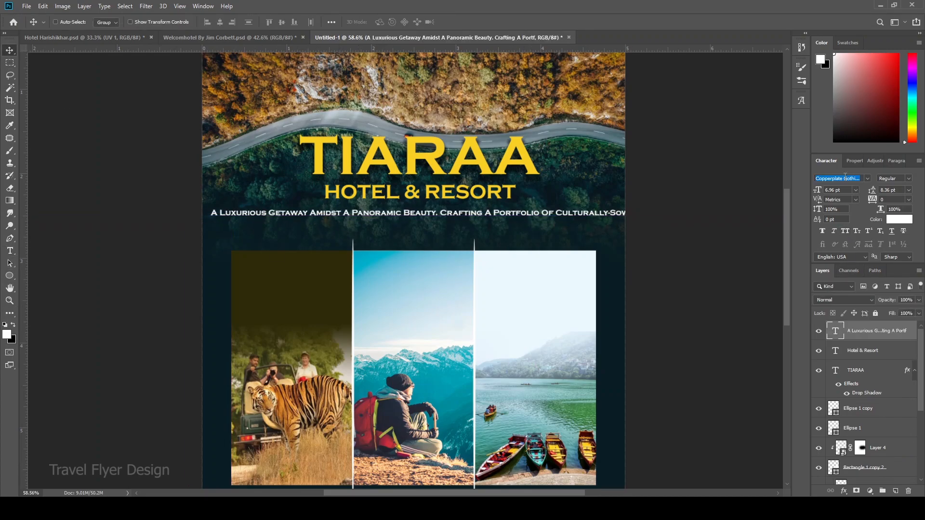
type("Roboto")
key("Return")
Break the tagline into two lines after "Beauty." and center it horizontally on the page
left_click_drag(488, 212, 427, 211)
key("t")
left_click(416, 211)
key("Return")
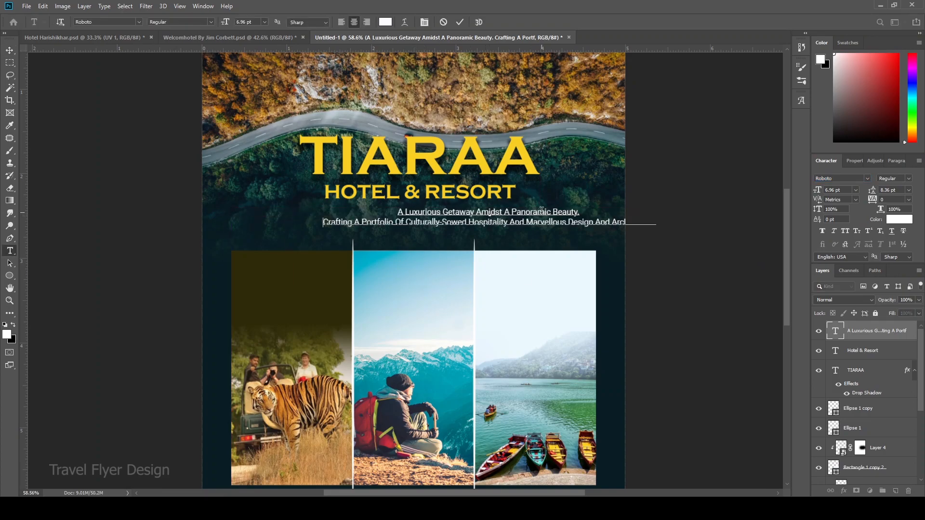
left_click(10, 51)
scroll(878, 477, "down", 5)
left_click(878, 477)
left_click(220, 22)
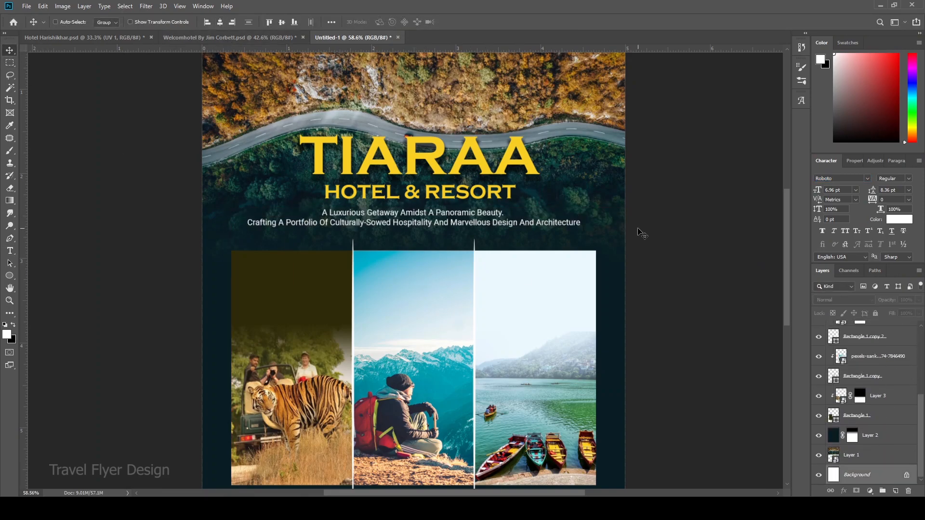
Set the tagline's line spacing to 10 pt and its font size to 8 pt
left_click(468, 210, "ctrl")
left_click_drag(899, 191, 808, 177)
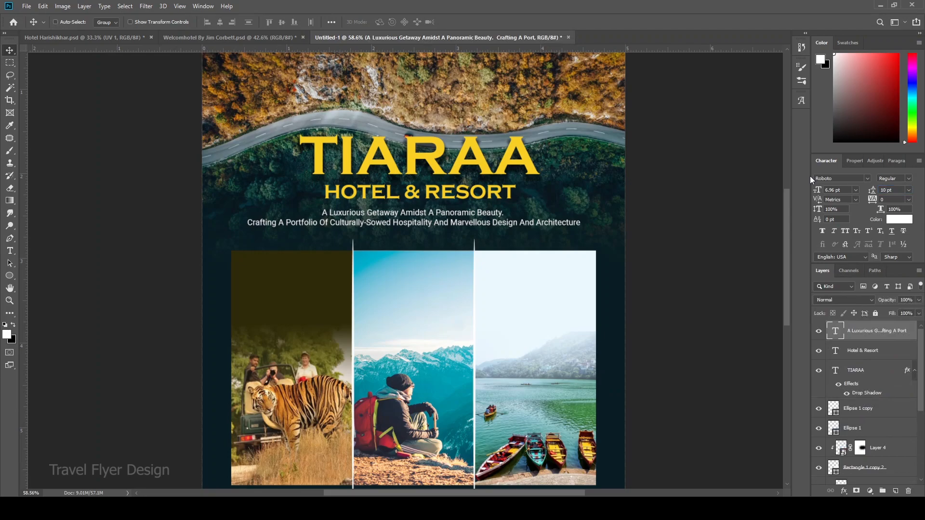
left_click(694, 197, "ctrl")
scroll(381, 208, "down", 2)
left_click(843, 189)
type("7")
key("Tab")
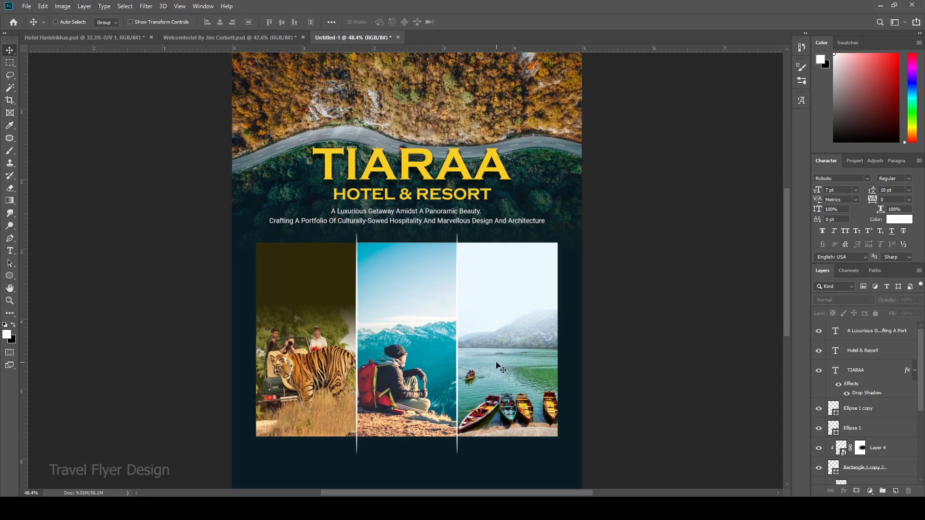
left_click(405, 218, "ctrl")
type("7")
key("Return")
type("8")
key("Return")
Move the tagline slightly lower to widen the gap beneath the Hotel & Resort line
scroll(391, 206, "up", 5)
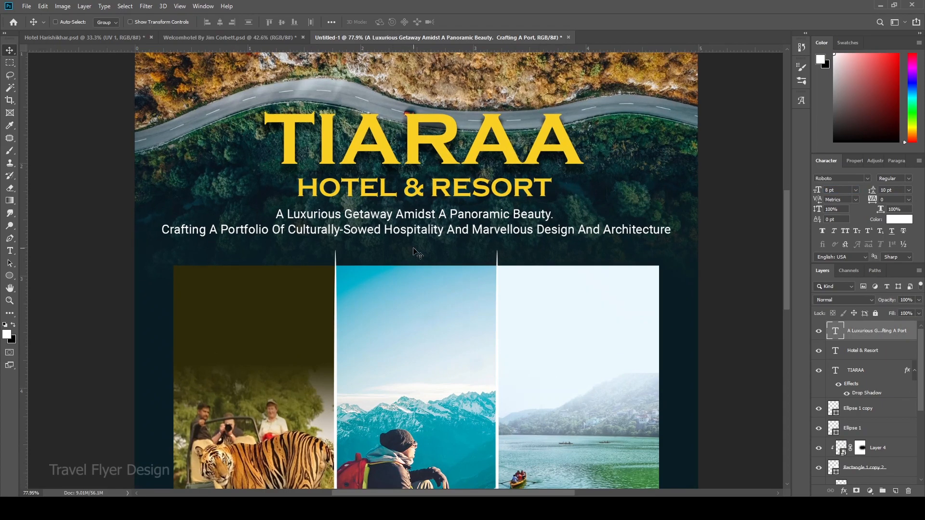
scroll(416, 233, "down", 1)
left_click_drag(432, 226, 433, 230)
scroll(433, 234, "down", 3)
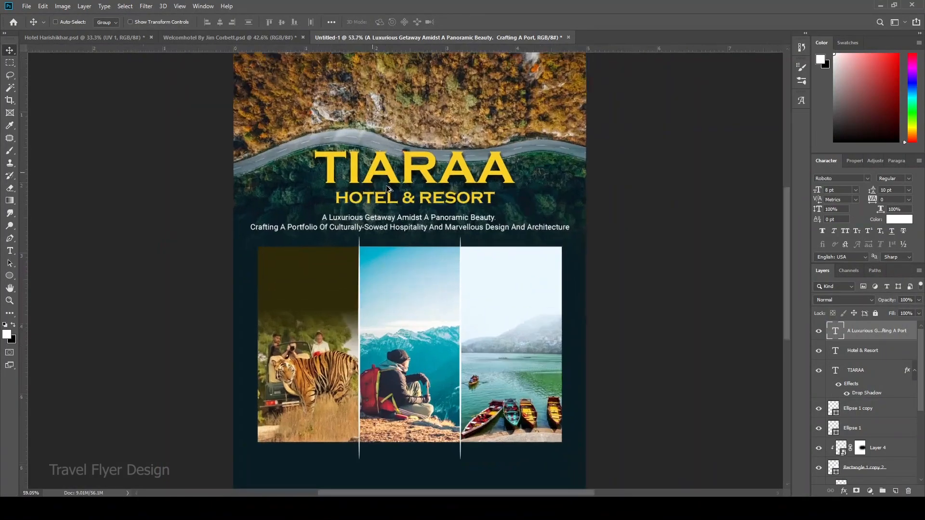
Make the tagline's first line, "A Luxurious Getaway Amidst A Panoramic Beauty.", bold
scroll(482, 240, "up", 4)
double_click(482, 238)
left_click_drag(261, 229, 918, 223)
key("ctrl+shift+b")
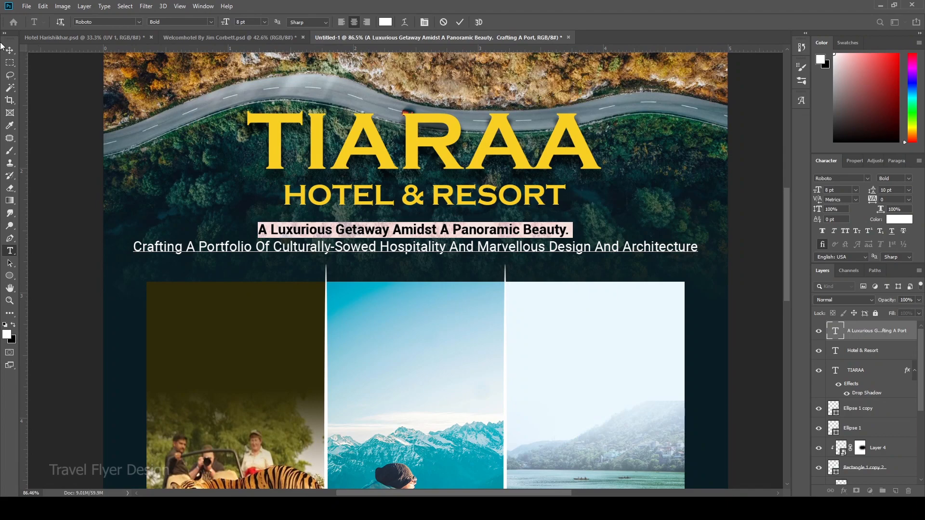
left_click(9, 50)
Scale the two-line tagline down slightly so it roughly matches the width of the photo panels
scroll(467, 186, "down", 9)
scroll(468, 185, "up", 1)
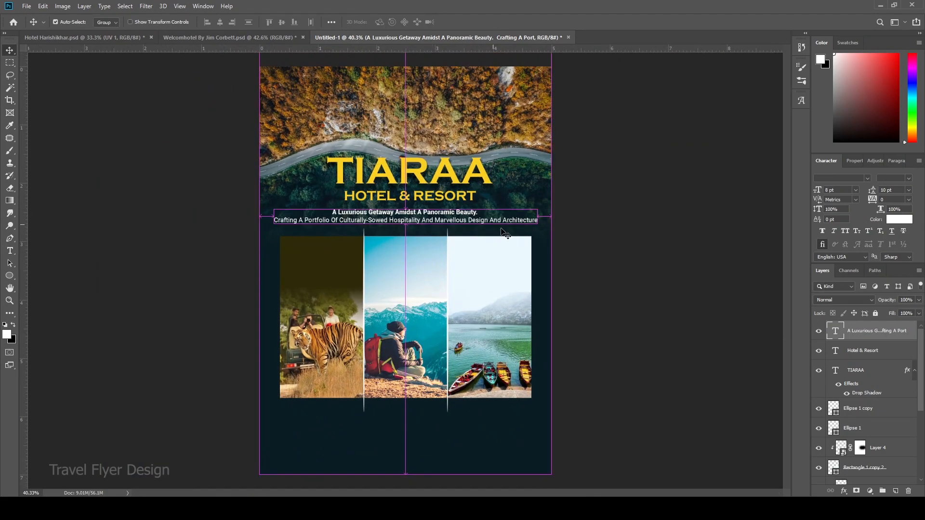
key("ctrl+t")
left_click_drag(541, 224, 536, 223)
key("Return")
Add a white bold heading "Jim Corbett" at 14.6 pt near the upper edge of the tiger panel
scroll(414, 198, "up", 3)
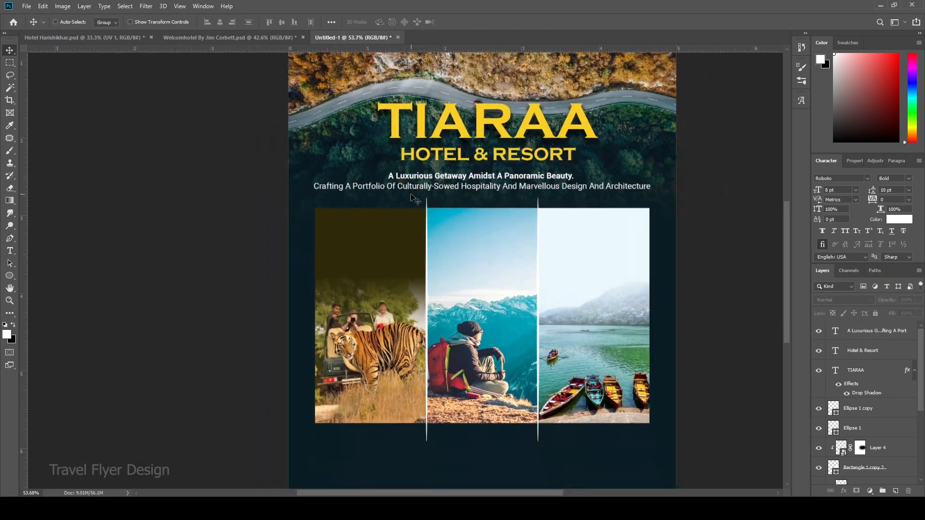
key("t")
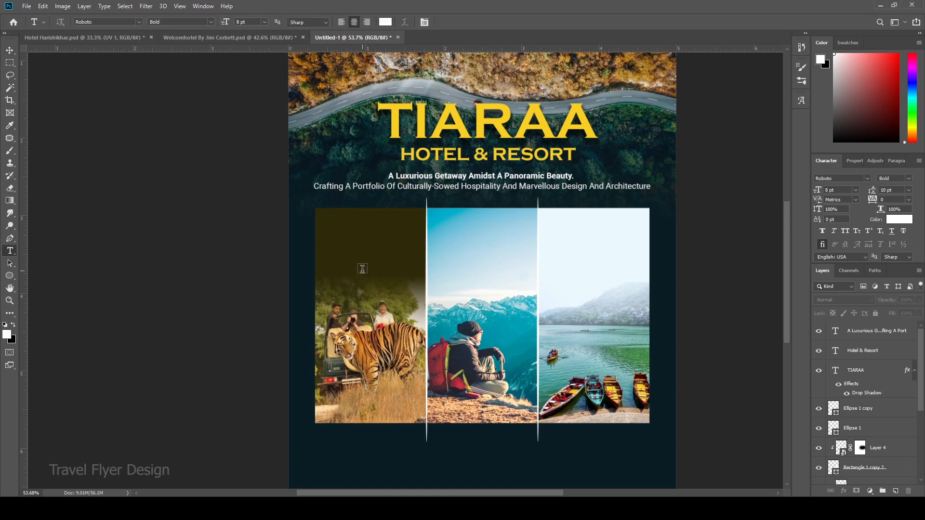
left_click(331, 241)
type("Jim Corbett")
key("ctrl+Return")
key("v")
key("ctrl+t")
mouse_move(379, 242)
left_mouse_down()
mouse_move(415, 253)
mouse_move(372, 245)
left_mouse_up()
key("Return")
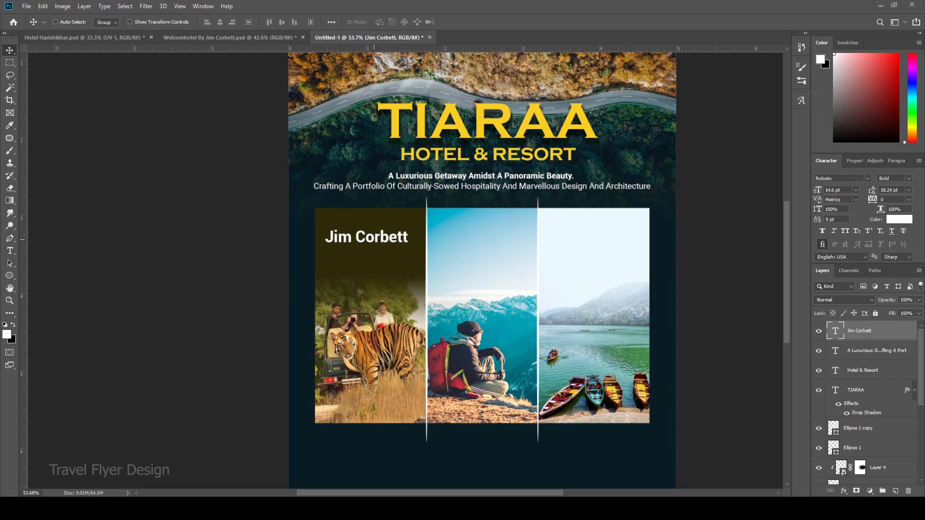
left_click_drag(373, 240, 374, 228)
Paste the safari description into a paragraph text box below the Jim Corbett heading and set it to 7 pt
key("t")
mouse_move(326, 248)
left_mouse_down()
mouse_move(409, 281)
mouse_move(412, 298)
left_mouse_up()
key("ctrl+v")
left_click_drag(844, 189, 765, 189)
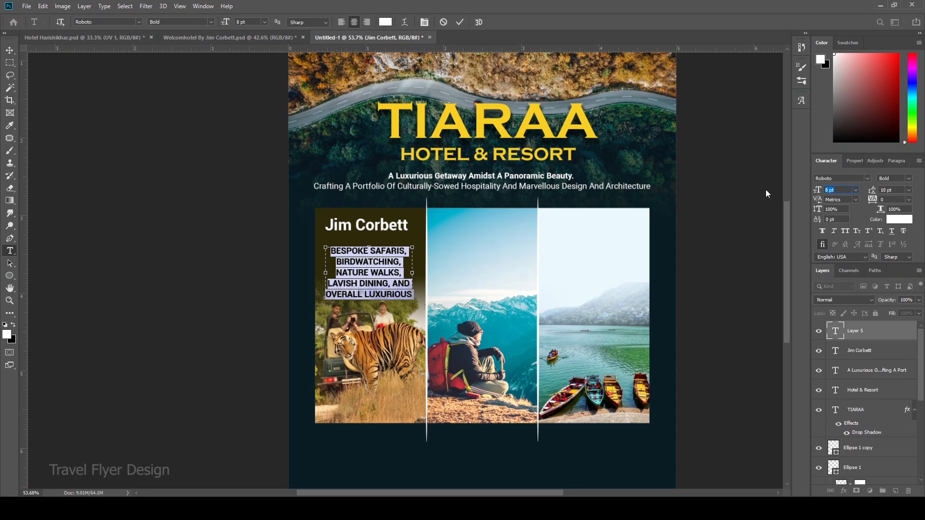
type("7")
key("Tab")
key("Return")
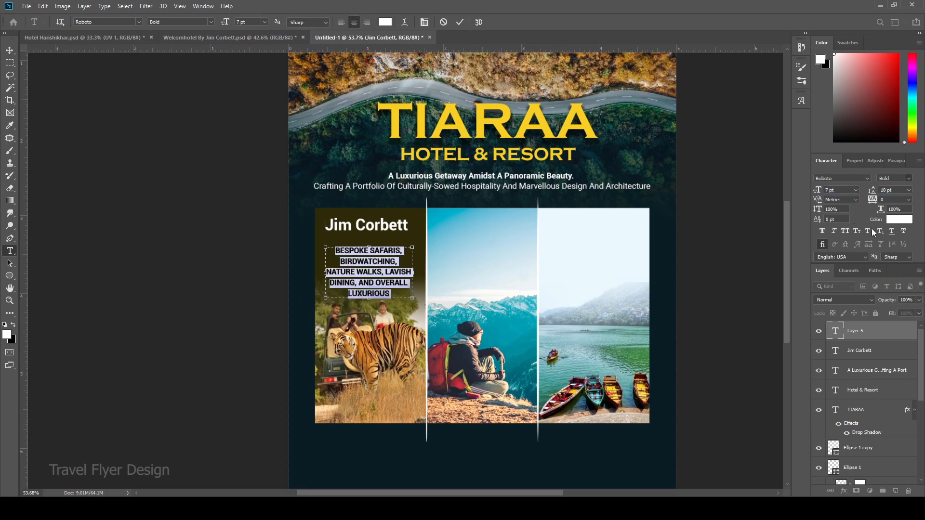
Change the safari description to regular weight and widen its text box slightly
key("ctrl+shift+b")
left_click_drag(412, 272, 418, 273)
left_click(10, 50)
Widen the safari text box and retype its content as "Bespoke Safaris, Birdwatching, Nature Walks, Lavish Dining, And Overall Luxurious Accommodation."
scroll(335, 243, "up", 6)
key("t")
left_click(426, 277)
key("ctrl+a")
left_click_drag(481, 286, 488, 286)
scroll(414, 282, "down", 4)
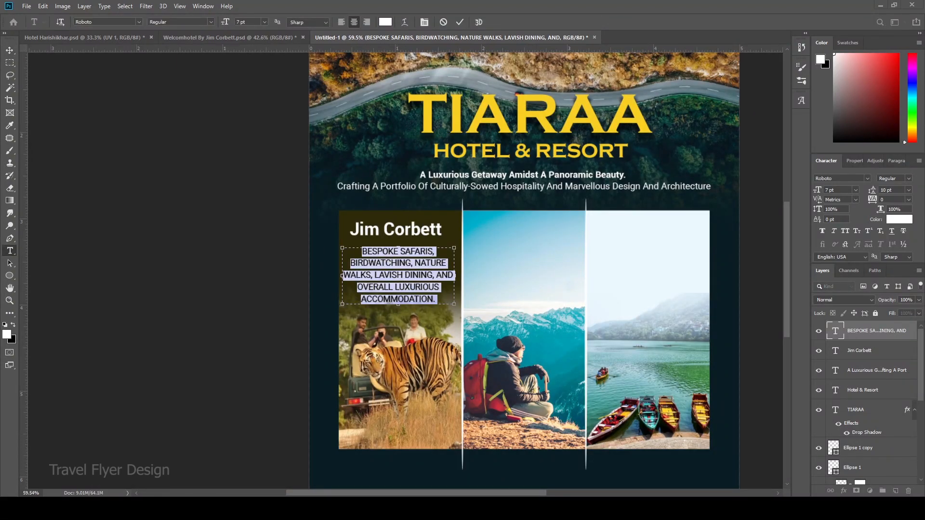
type("Bespoke Safaris, Birdwatching, Nature Walks, Lavish Dining, And Overall Luxurious Accommodation.")
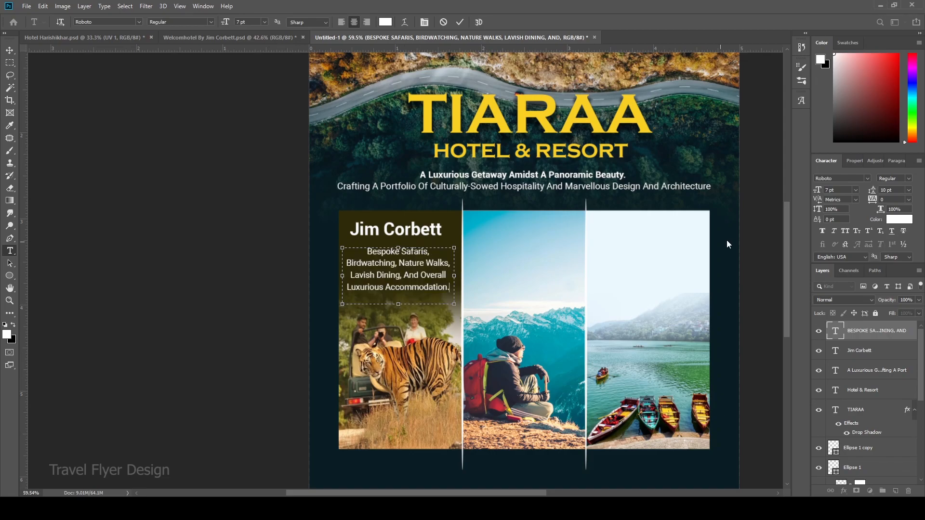
key("ctrl+a")
left_click(10, 50)
scroll(393, 270, "up", 4)
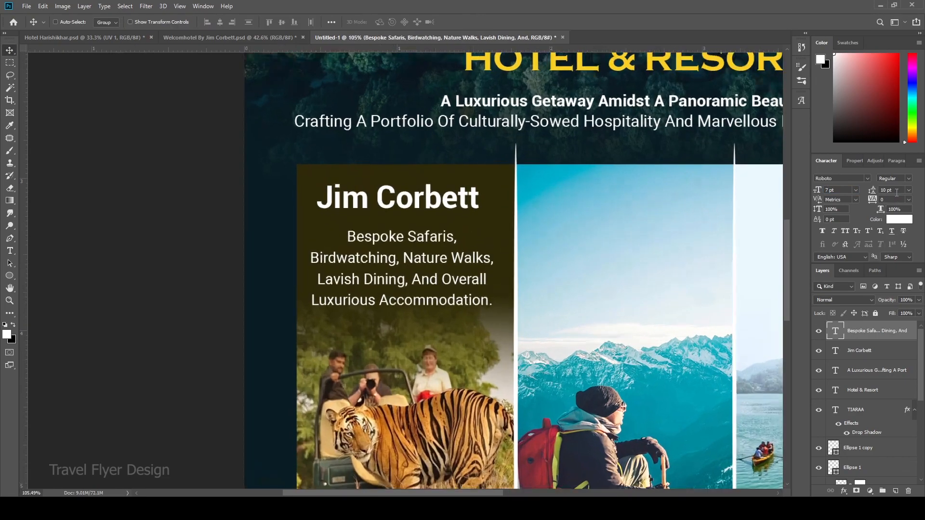
Set the safari description's line spacing to 9 pt and nudge the text slightly lower
type("9")
key("Return")
left_click_drag(422, 266, 422, 267)
Duplicate the Jim Corbett heading and its description onto the middle mountain panel
key("ctrl+0")
left_click(325, 248, "ctrl")
left_click(326, 280, "ctrl+shift")
left_click_drag(326, 281, 417, 289)
Recolor the copied heading and description on the mountain panel to black
scroll(396, 251, "up", 5)
left_click(401, 248, "ctrl")
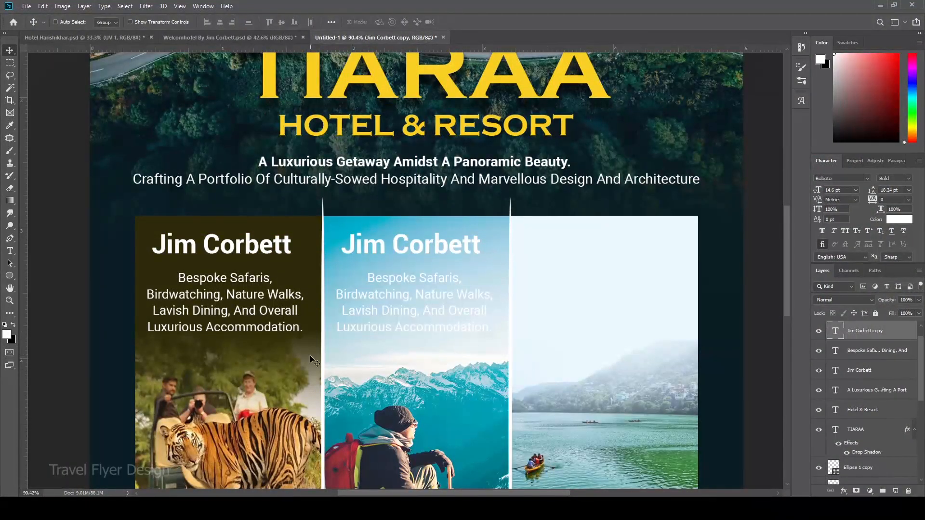
left_click(13, 328)
key("alt+BackSpace")
left_click(410, 308, "ctrl")
key("alt+BackSpace")
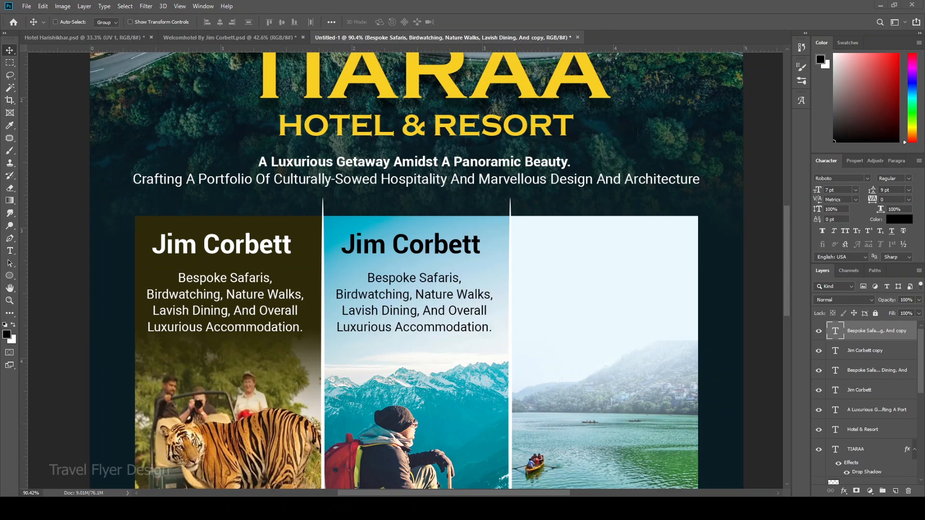
Change the mountain panel's heading to "Manali"
double_click(411, 251)
type("Manali")
key("ctrl+Return")
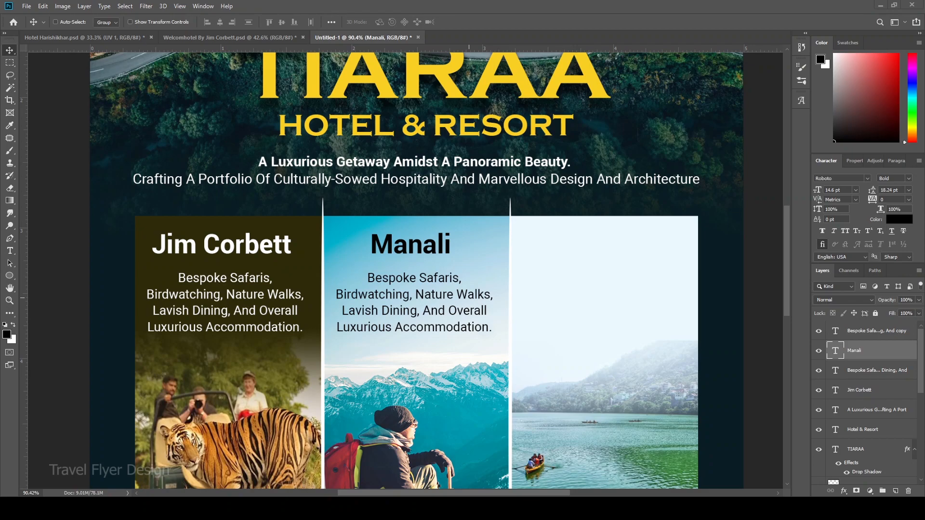
Replace the Manali description with "Escape To The Heights Of Indulgence At The Best Resort In Manali, Where Breathtaking Landscapes Meet Unparalleled Comfort."
double_click(414, 304)
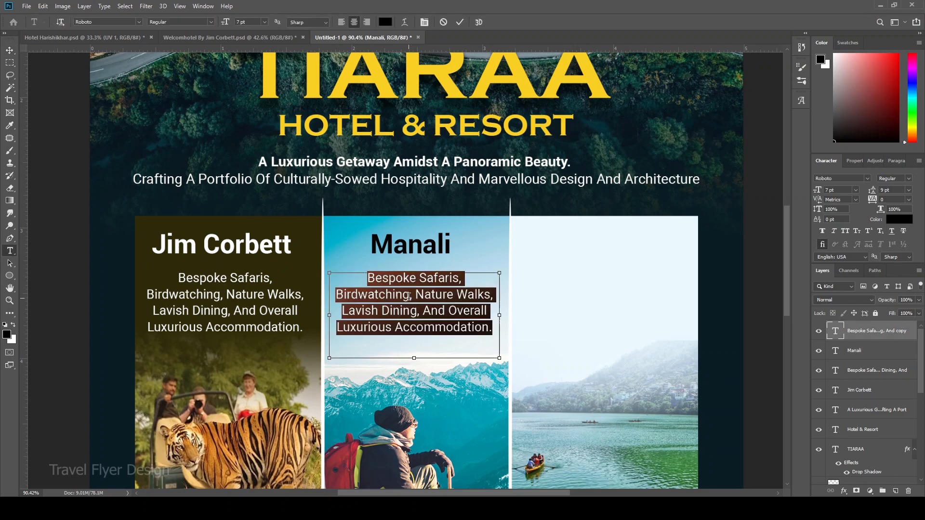
type("Escape To The Heights Of Indulgence At The Best Resort In Manali, Where Breathtaking Landscapes Meet Unparalleled Comfort.")
left_click(6, 51)
scroll(443, 233, "down", 5)
scroll(477, 253, "up", 2)
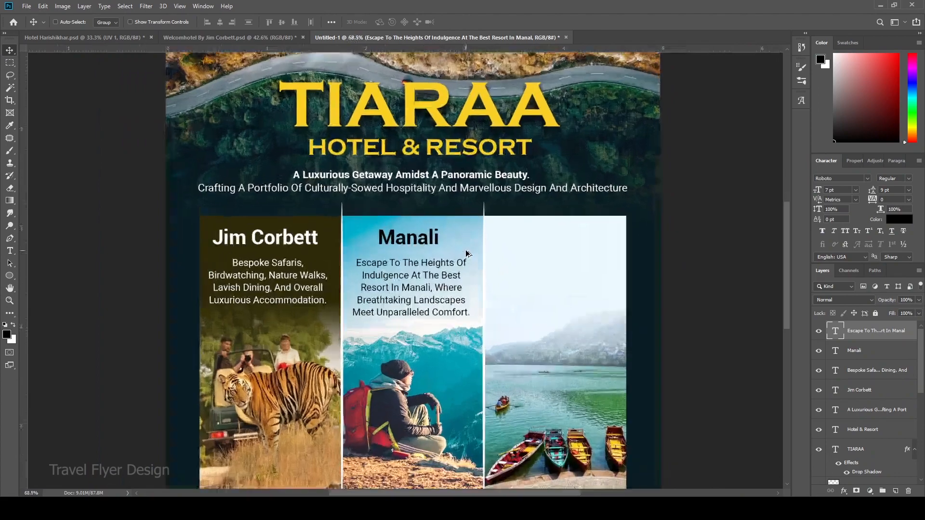
Duplicate the Manali heading and description onto the lake panel and change the copied heading to "Bhimtal"
left_click(424, 242, "shift")
left_click_drag(429, 247, 551, 289)
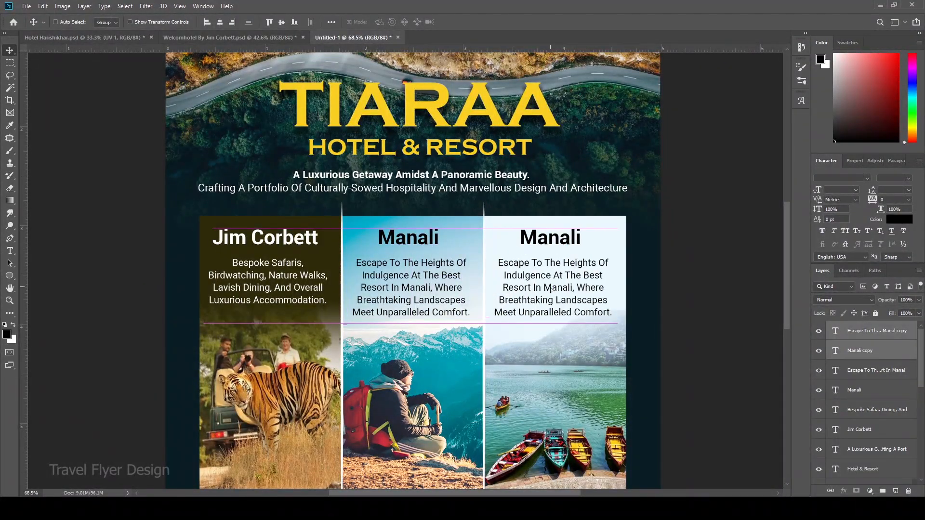
left_click(554, 241, "ctrl")
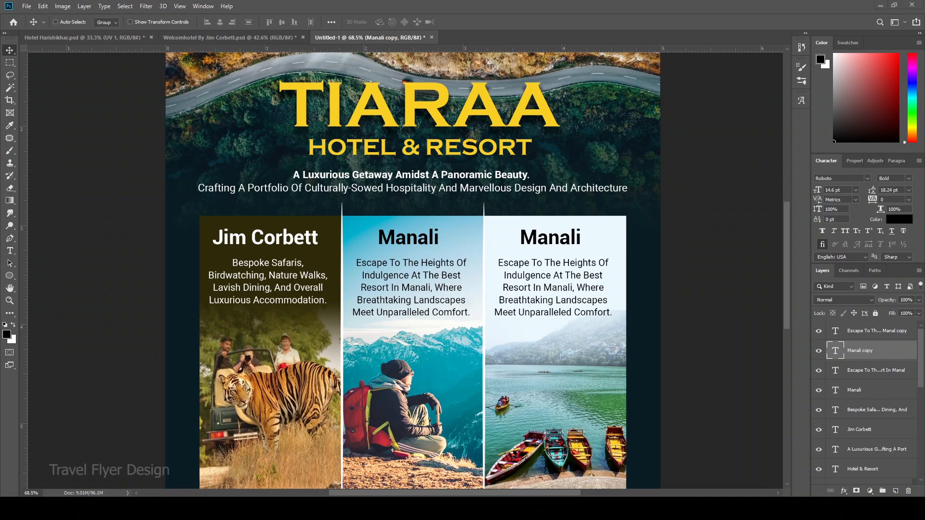
double_click(553, 245)
type("Bhimtal")
key("ctrl+Return")
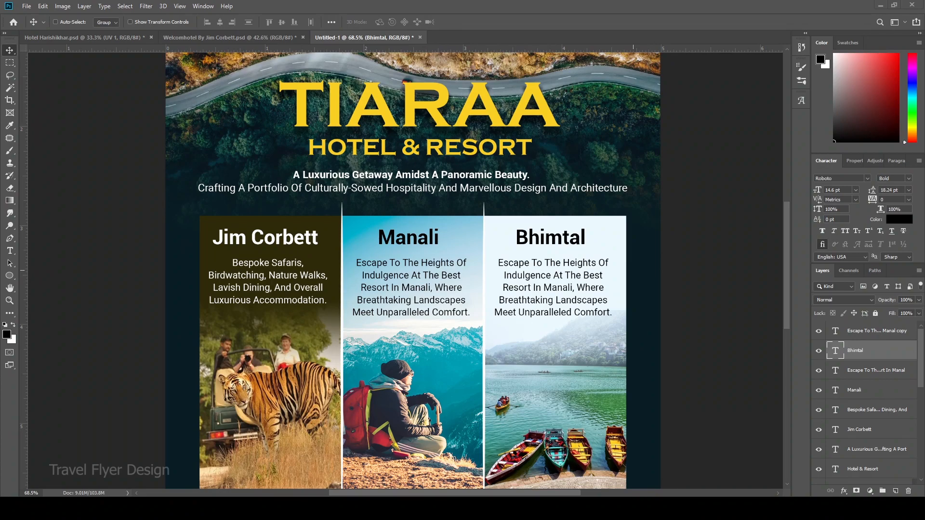
Replace the Bhimtal description with "Experience Unparalleled Luxury At Tiaraa Hotels, Where Every Detail Is Crafted To Perfection."
double_click(516, 300)
type("Experience Unparalleled Luxury At Tiaraa Hotels, Where Every Detail Is Crafted To Perfection.")
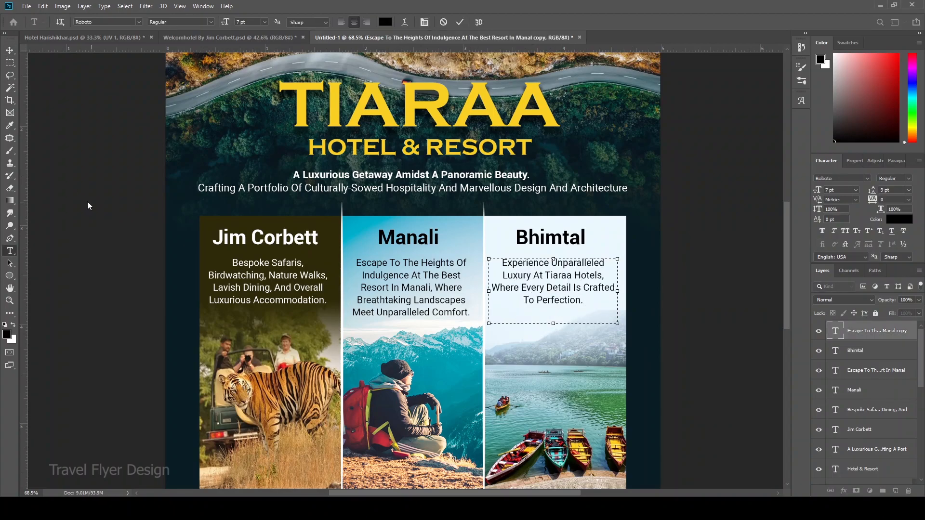
left_click(10, 50)
key("ctrl+0")
scroll(493, 245, "down", 2)
scroll(457, 229, "up", 2)
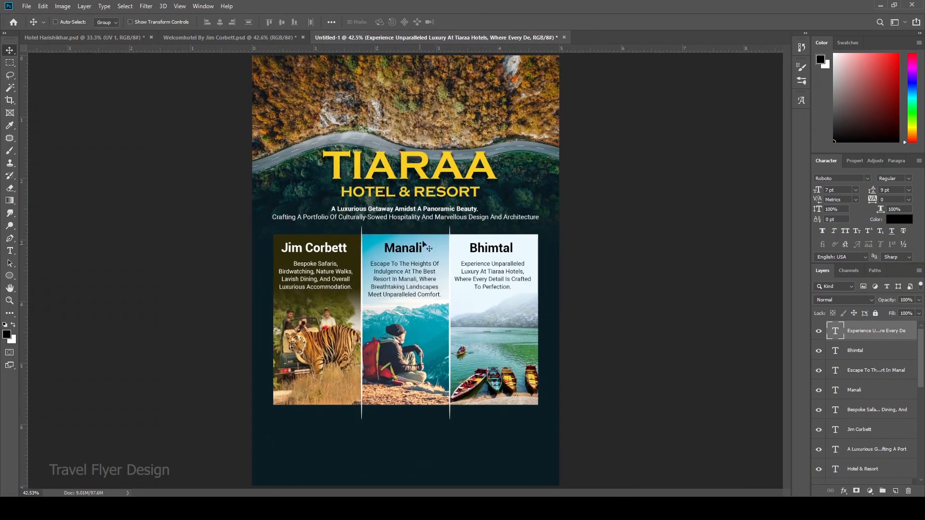
Copy the "Grab Exclusive B2B Deal – Book Now" line from the Welcomhotel By Jim Corbett document below the panels and enlarge it to 13.31 pt
scroll(424, 263, "up", 5)
scroll(501, 256, "down", 4)
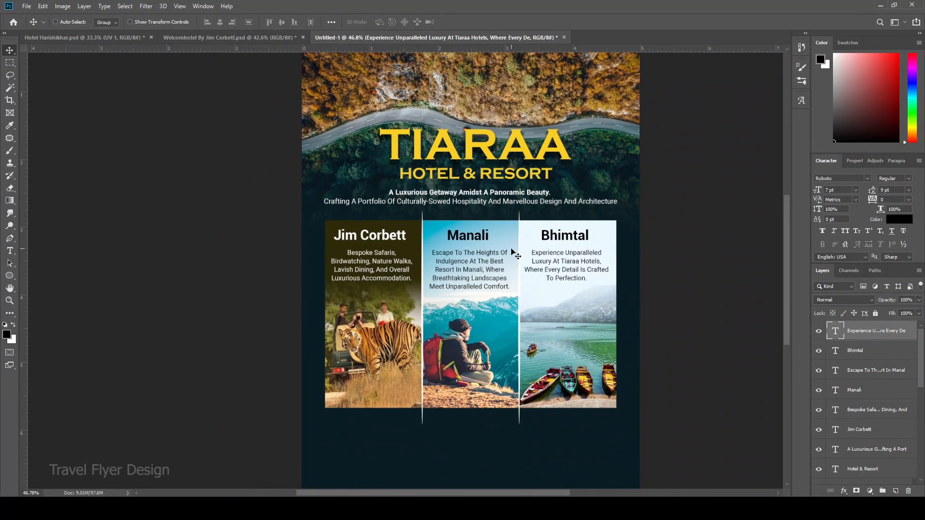
scroll(515, 254, "down", 2)
left_click(255, 38)
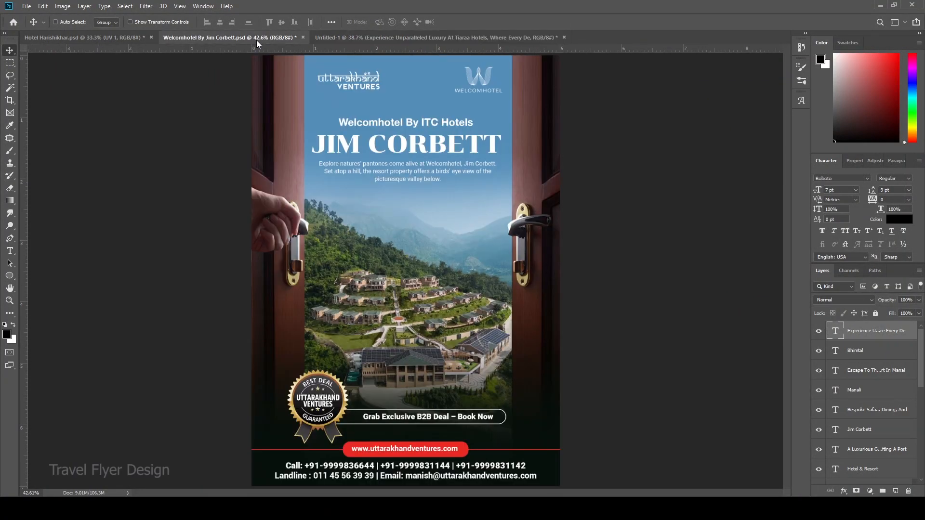
left_click(447, 418, "ctrl")
left_click_drag(446, 418, 496, 424)
key("ctrl+t")
key("Return")
Centre the "Grab Exclusive B2B Deal – Book Now" line horizontally against the Background layer
scroll(853, 471, "down", 5)
scroll(853, 471, "down", 1)
left_click(854, 474, "ctrl")
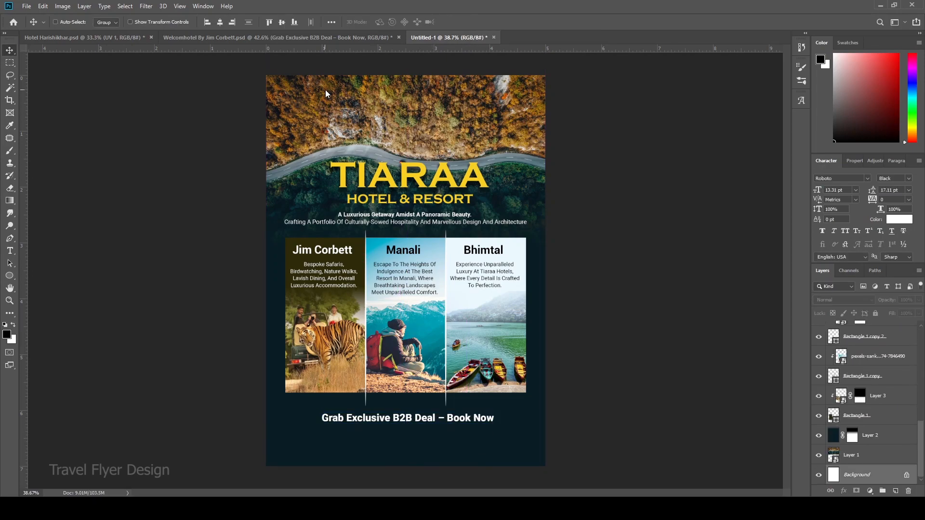
scroll(868, 411, "up", 3)
scroll(868, 411, "up", 3)
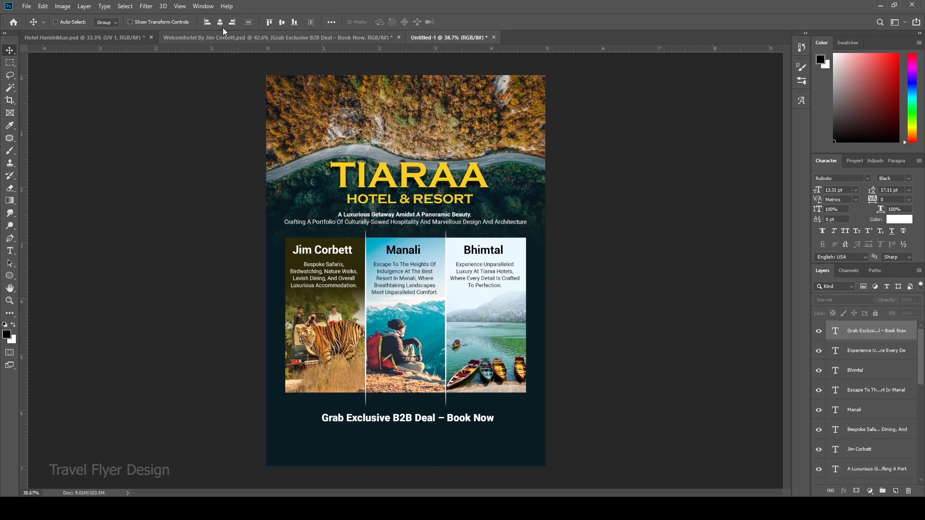
left_click(657, 343, "ctrl")
Copy the website and contact details group from the Welcomhotel By Jim Corbett document to the flyer's foot and centre it horizontally on the page
left_click(253, 37)
mouse_move(433, 450)
left_mouse_down()
mouse_move(432, 48)
mouse_move(449, 38)
mouse_move(421, 447)
left_mouse_up()
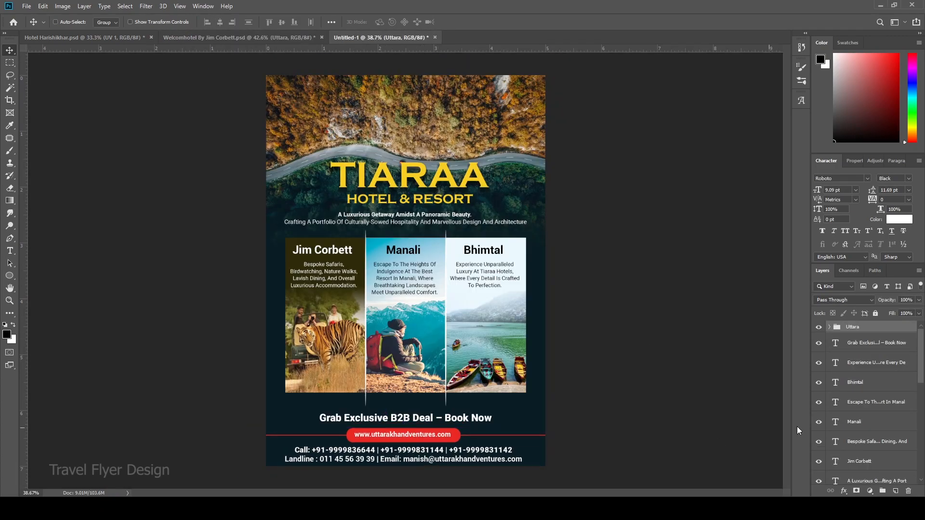
scroll(869, 466, "down", 8)
left_click(866, 473, "ctrl")
left_click(219, 22)
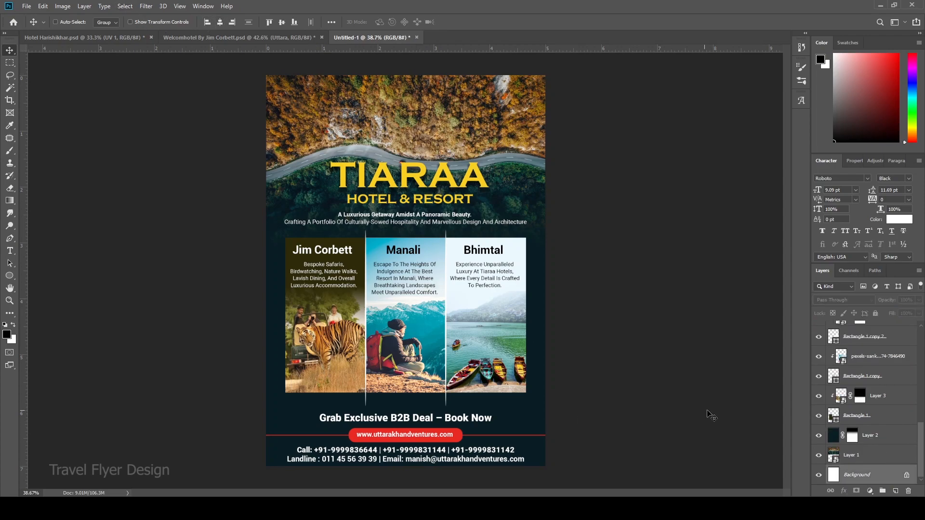
left_click(689, 419, "ctrl")
Nudge the "Grab Exclusive B2B Deal – Book Now" line slightly upward, away from the red website banner
left_click(456, 419, "ctrl")
key("Up")
key("Up")
key("Up")
key("Up")
key("Up")
key("Up")
key("Up")
key("Up")
key("Up")
key("Up")
key("Up")
key("Up")
key("Up")
key("Up")
scroll(401, 277, "up", 1)
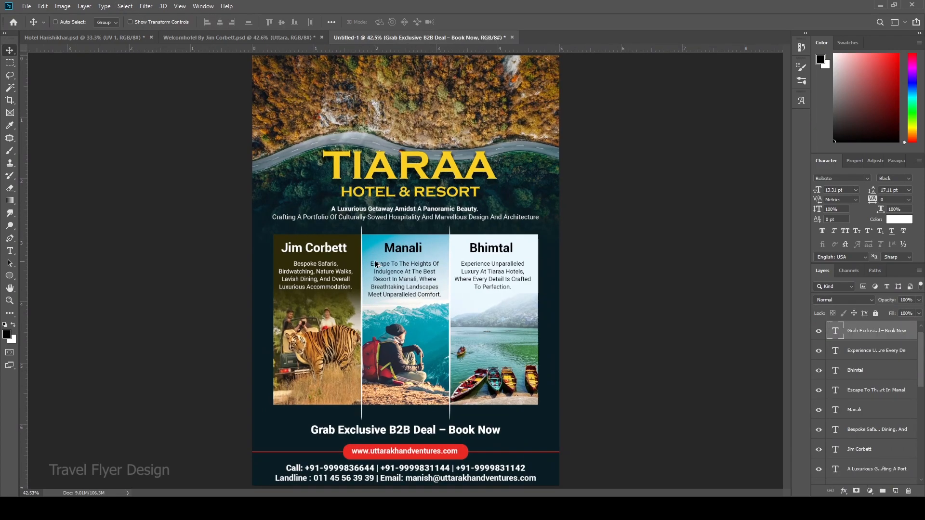
Recolour the "Grab Exclusive B2B Deal – Book Now" line with the yellow sampled from the TIARAA title
key("i")
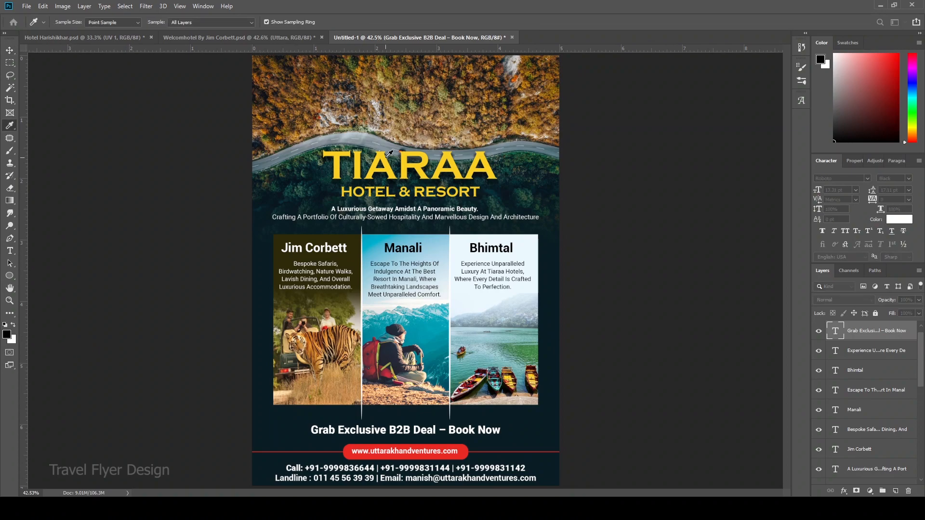
left_click(797, 111)
left_click(627, 396)
scroll(524, 291, "down", 2)
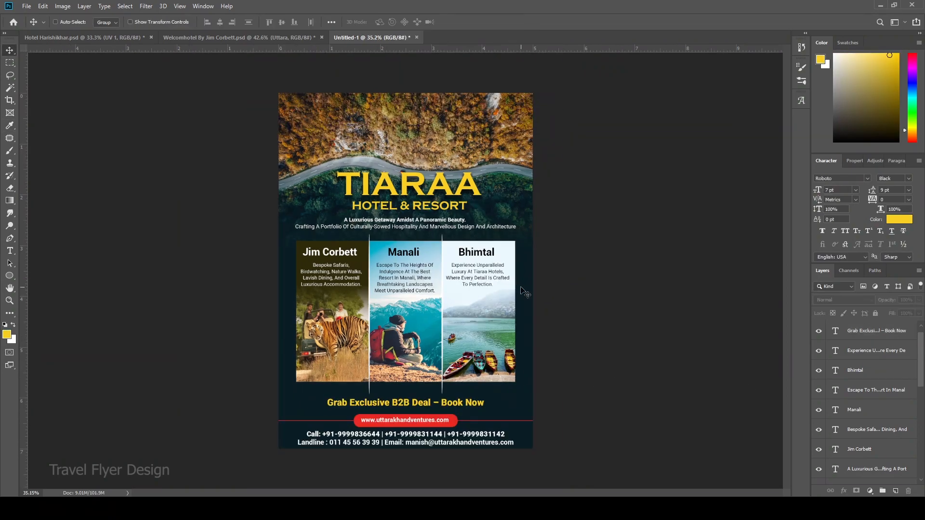
Scale the yellow booking line up to 126.65% so that it spans most of the width of the panels
scroll(523, 290, "up", 1)
left_click(426, 418)
key("ctrl+t")
left_click_drag(494, 422, 516, 426)
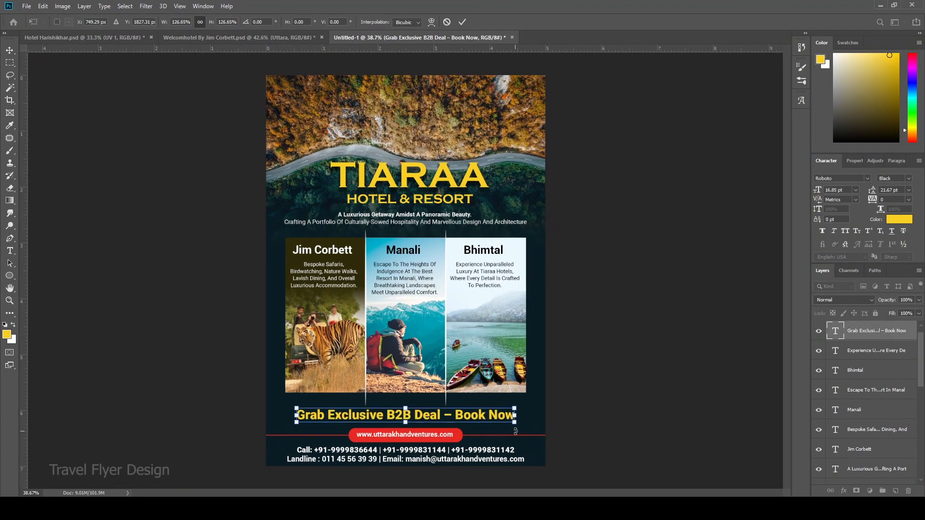
key("Return")
left_click(634, 366)
Copy the "Best Deal Guaranteed" badge from the Welcomhotel By Jim Corbett document onto the outer edge of the Bhimtal panel
left_click(241, 36)
left_click_drag(319, 401, 446, 332)
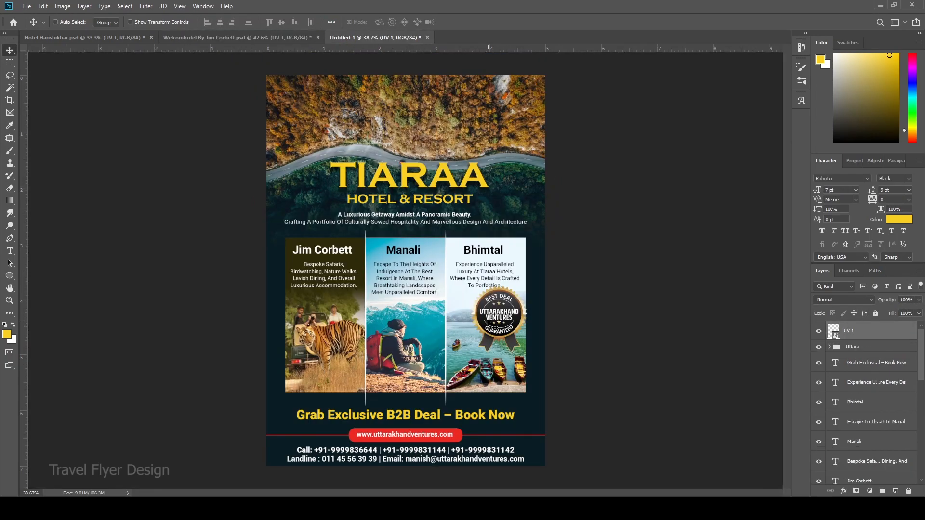
mouse_move(513, 332)
left_mouse_down()
mouse_move(407, 324)
mouse_move(407, 346)
mouse_move(527, 275)
mouse_move(522, 325)
left_mouse_up()
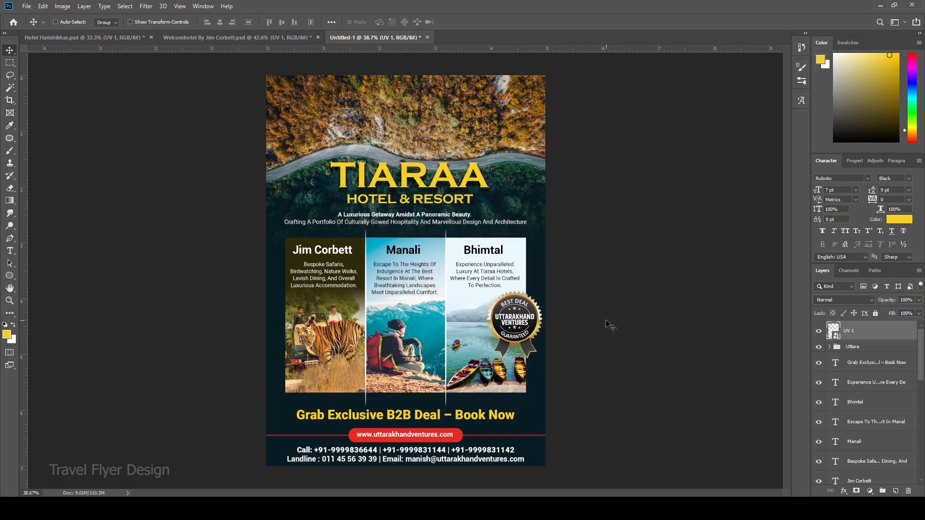
Add a Drop Shadow effect to the "Best Deal Guaranteed" badge
double_click(900, 335)
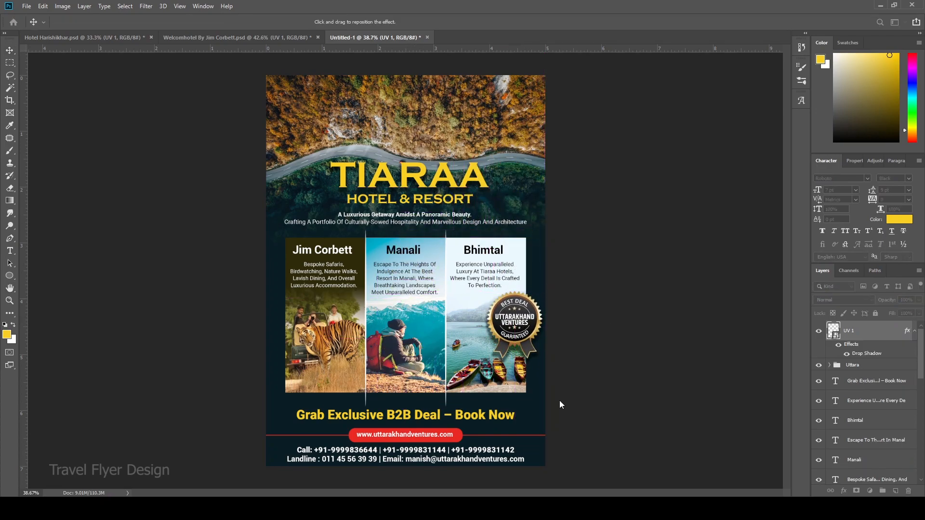
left_click_drag(733, 311, 722, 311)
left_click(783, 294)
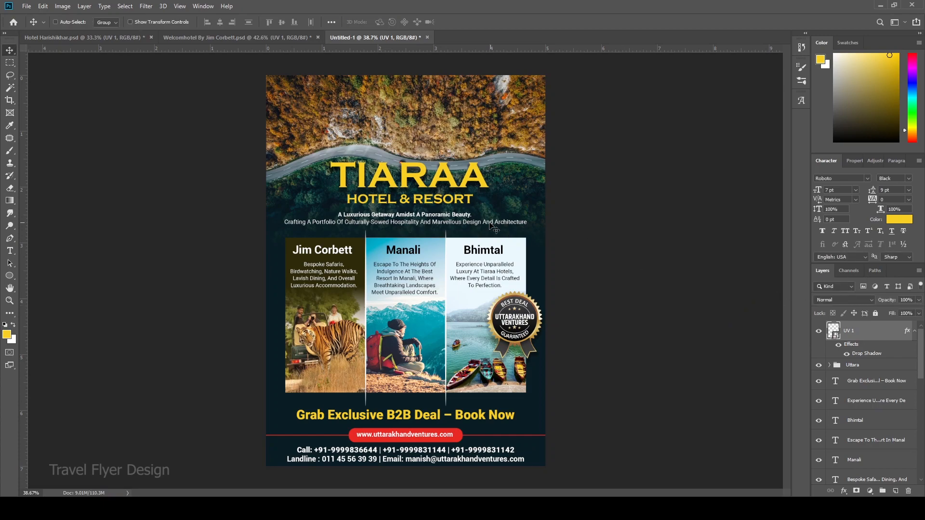
Copy the Uttarakhand Ventures logo from the Welcomhotel By Jim Corbett document into the flyer's upper-left corner
scroll(488, 217, "down", 1)
left_click(232, 38)
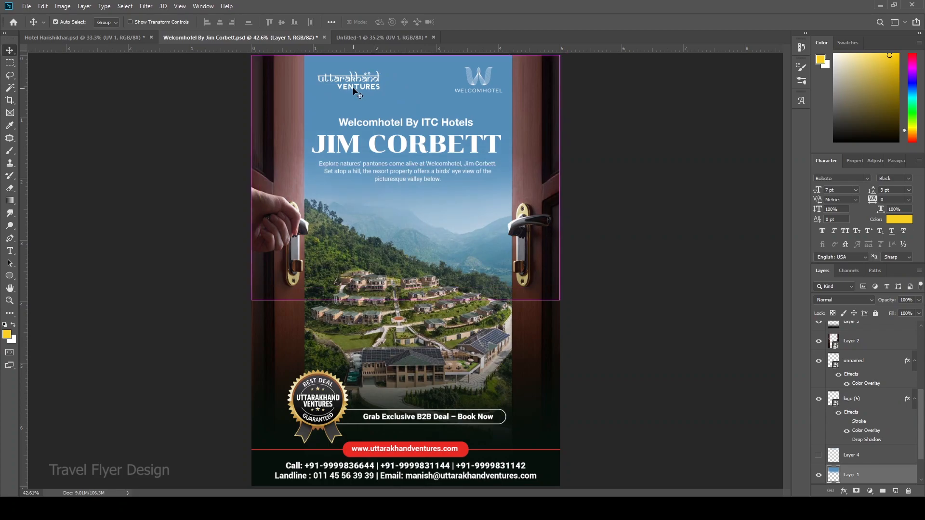
left_click_drag(351, 87, 317, 112)
scroll(333, 140, "up", 6)
key("ctrl+0")
Darken the top of the road photo with soft black brush strokes on a new layer above it, and set that layer to 71% opacity
scroll(409, 124, "up", 5)
left_click(507, 166, "ctrl")
key("ctrl+shift+alt+n")
key("b")
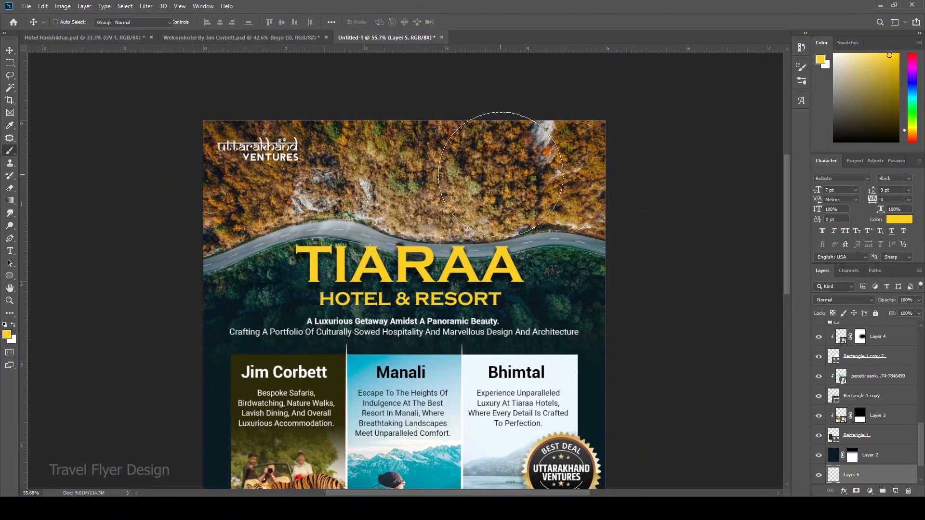
key("d")
left_click(743, 129, "shift")
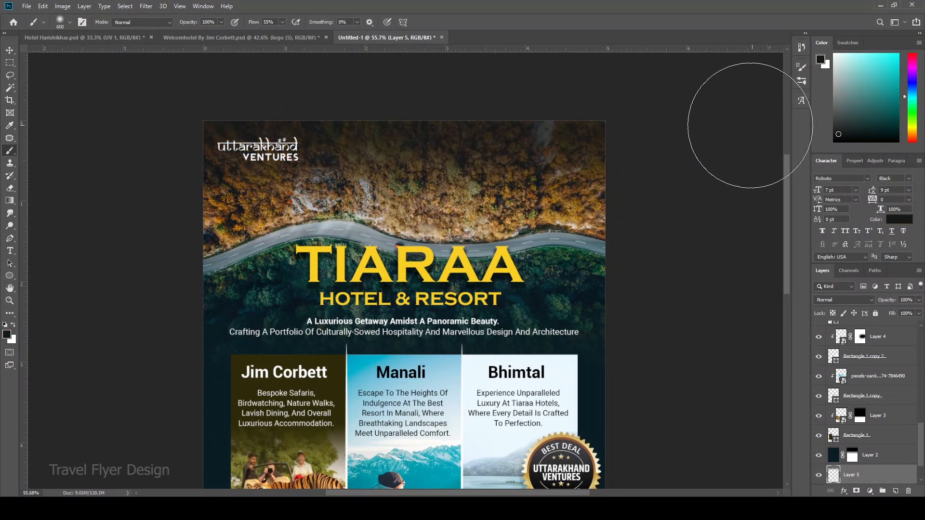
left_click(9, 50)
key("ctrl+0")
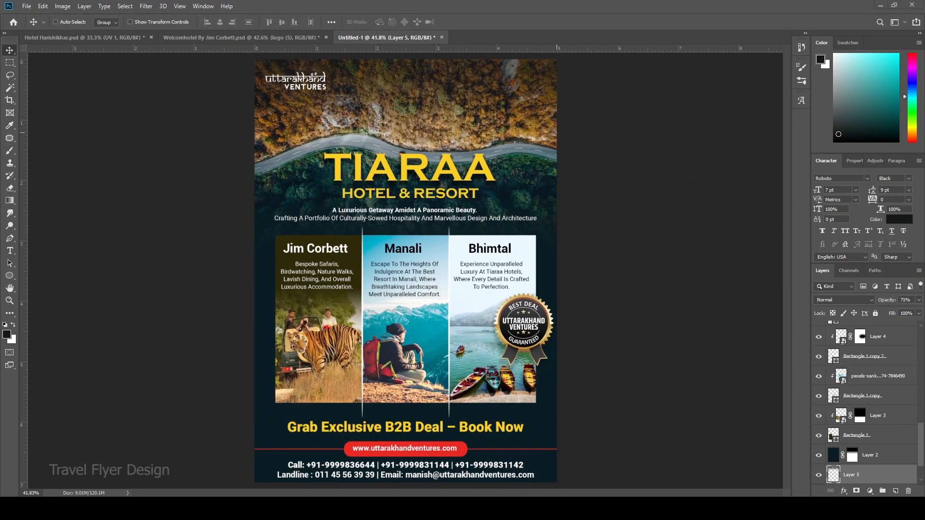
Place the tiaraa-logo image in the flyer's upper-right corner, scaled to about 29.2%
left_click_drag(557, 133, 495, 134)
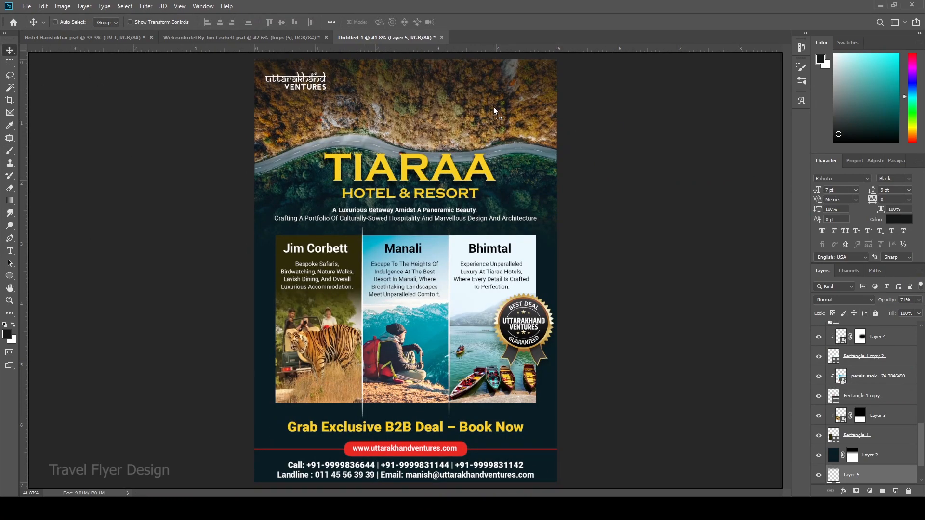
left_click_drag(421, 245, 475, 108)
left_click_drag(400, 193, 508, 102)
key("Return")
key("ctrl+t")
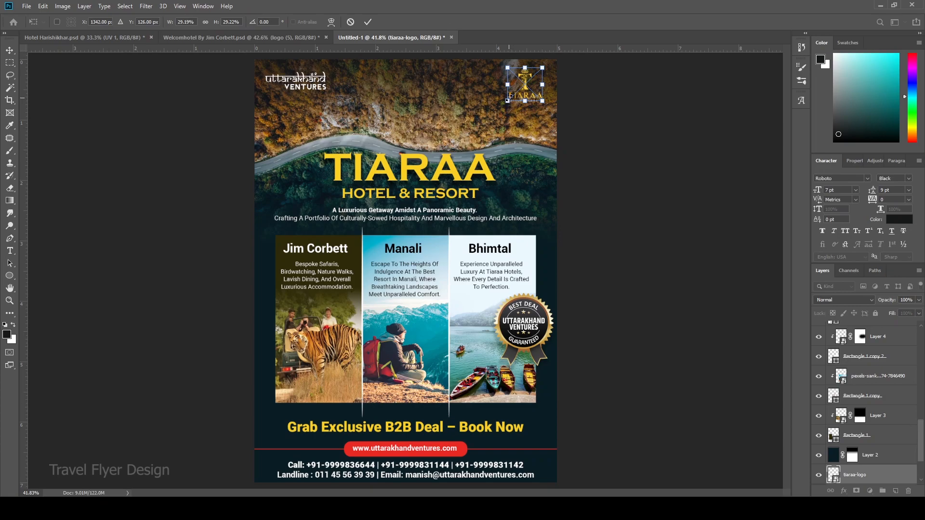
key("Return")
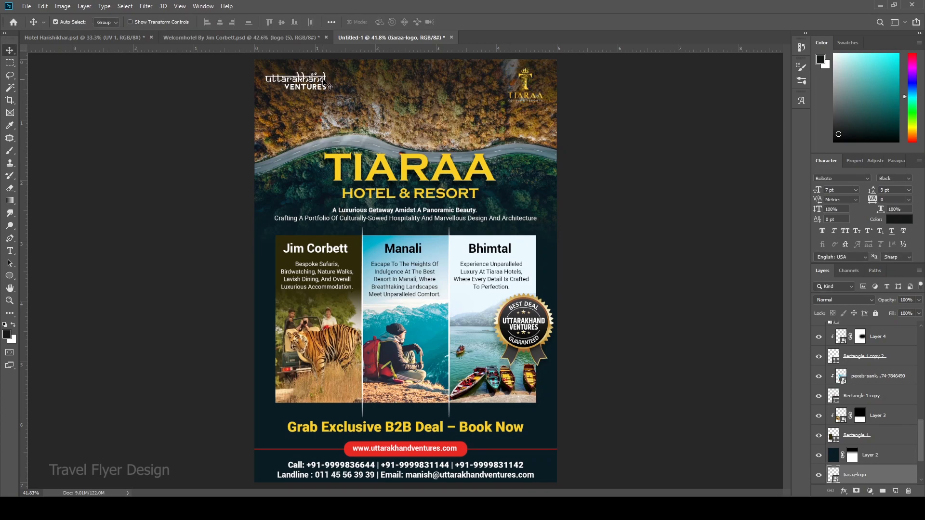
Try to align the Tiaraa and Uttarakhand Ventures logos by their vertical centres and undo the alignment
left_click(323, 79, "shift")
left_click_drag(526, 90, 527, 87)
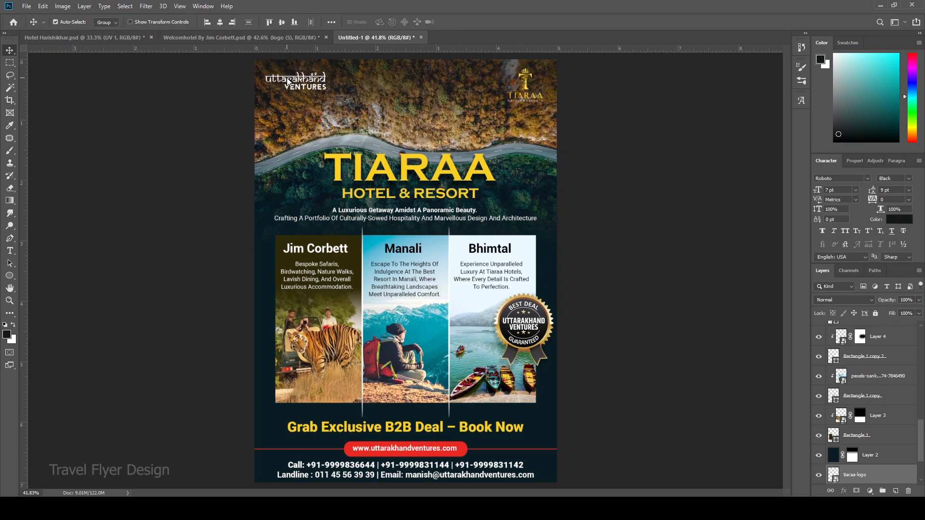
left_click(283, 23)
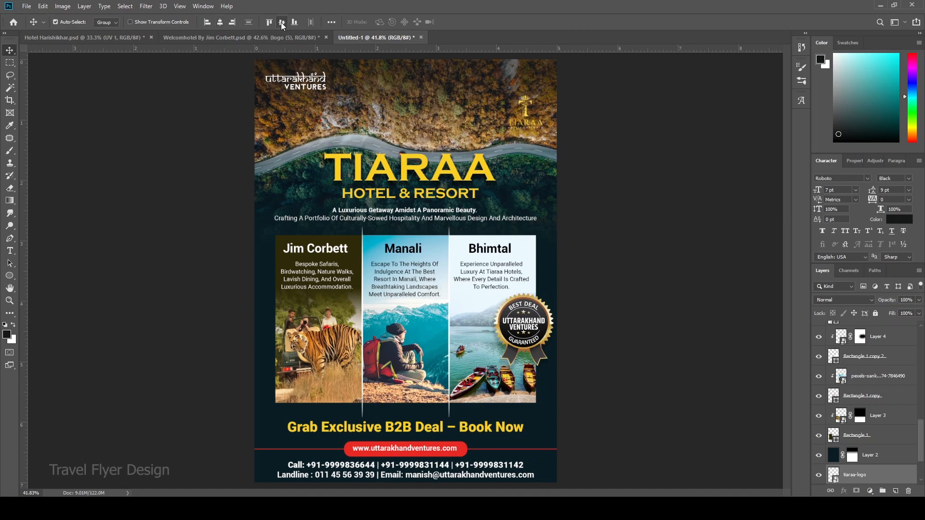
left_click(644, 171)
key("ctrl+z")
Select the Tiaraa and Uttarakhand Ventures logos together and align their vertical centres
left_click(526, 85)
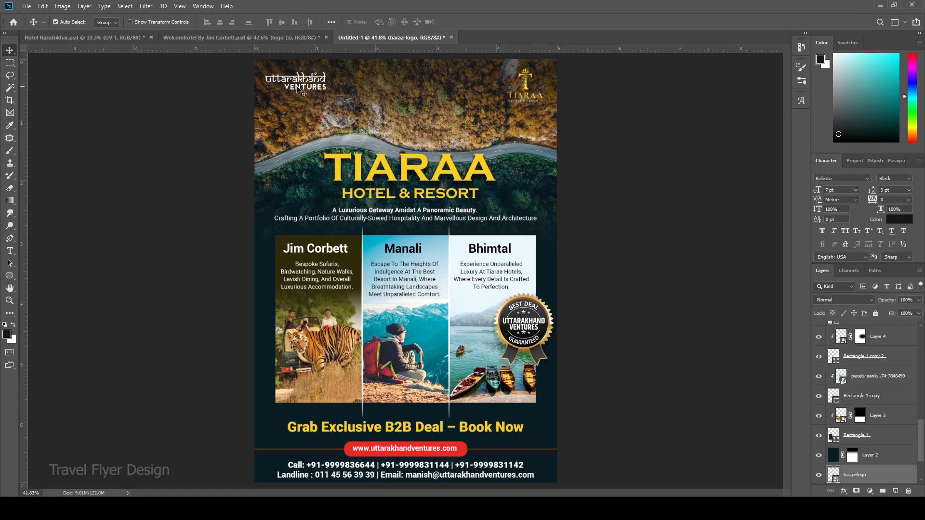
left_click(304, 93, "shift")
left_click(283, 23)
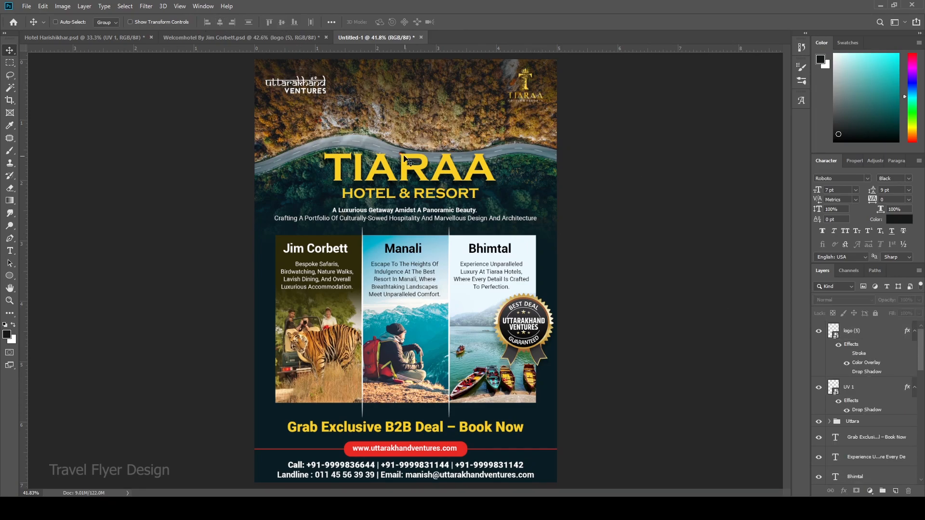
Paint blob-shaped accents around the dark lower background on a new layer behind the panels, using the organic-shaped brush and a sampled dark teal
scroll(444, 153, "down", 1)
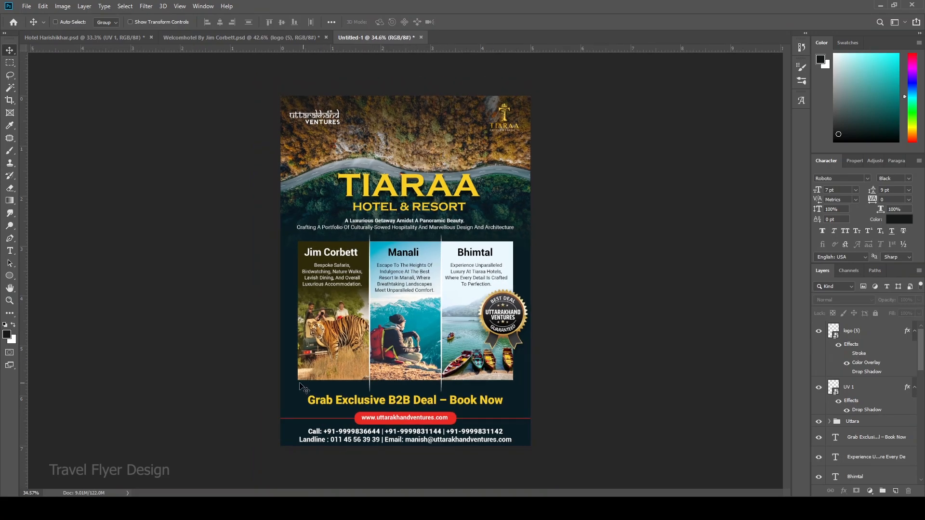
key("ctrl+shift+alt+n")
key("b")
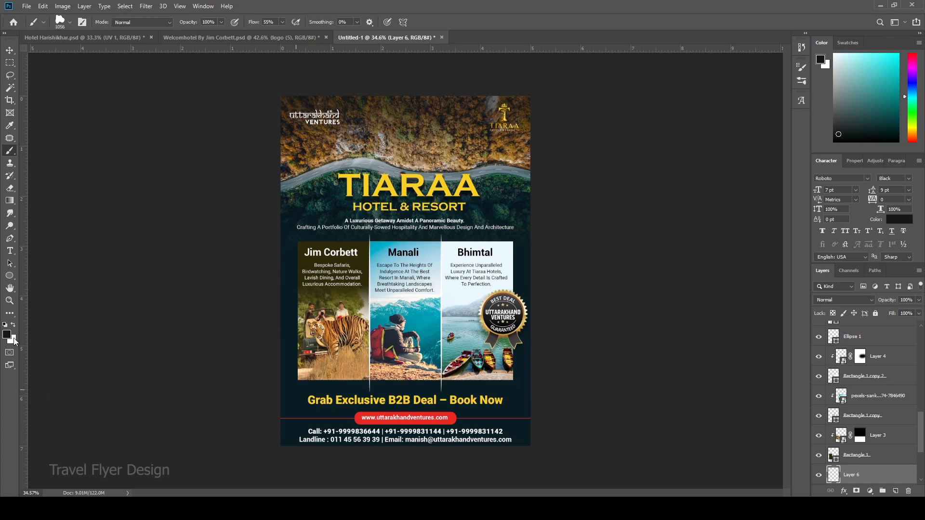
key("i")
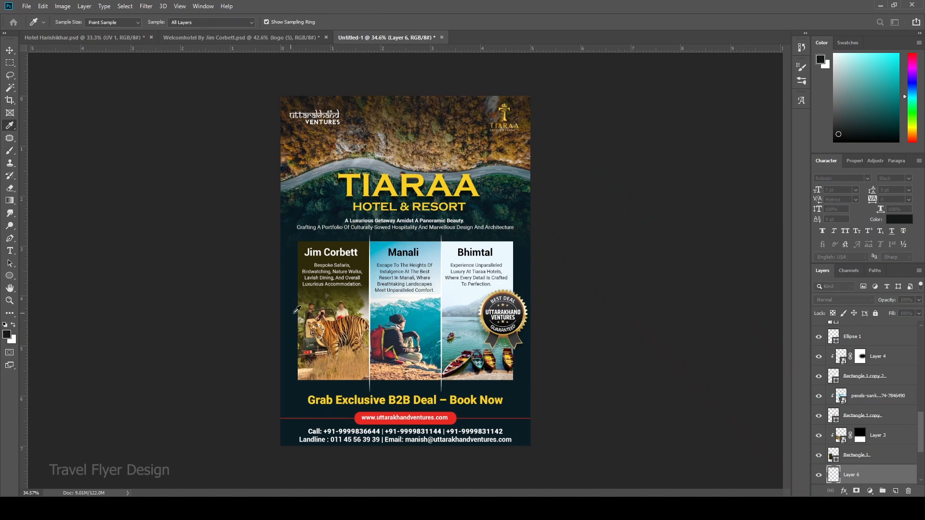
left_click(777, 135)
left_click(241, 347)
left_click(571, 308)
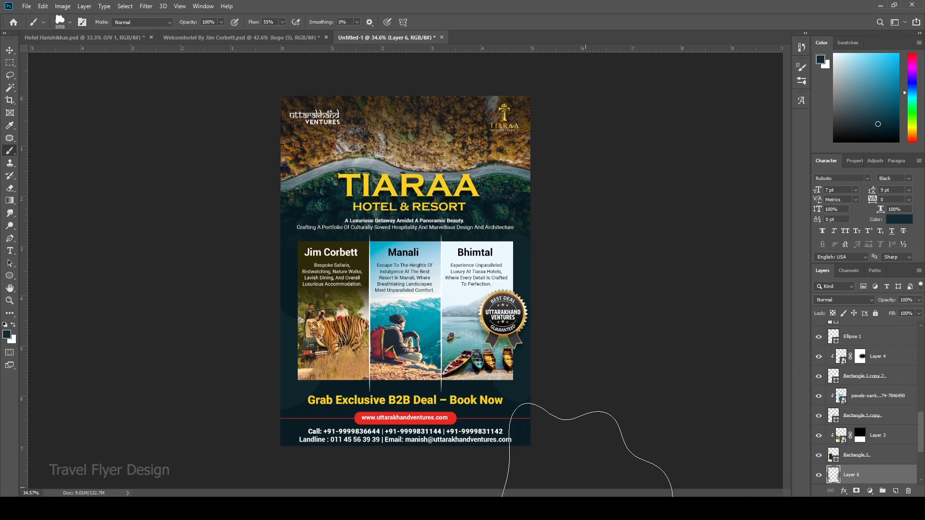
Reduce the opacity of the painted blob layer to 64% and deselect it
mouse_move(919, 300)
left_mouse_down()
mouse_move(892, 308)
mouse_move(904, 309)
left_mouse_up()
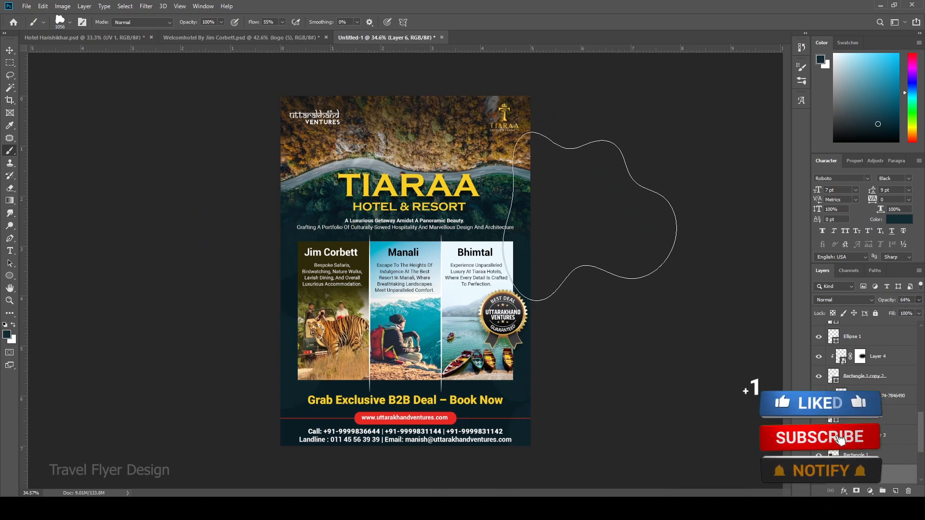
key("v")
left_click(671, 265)
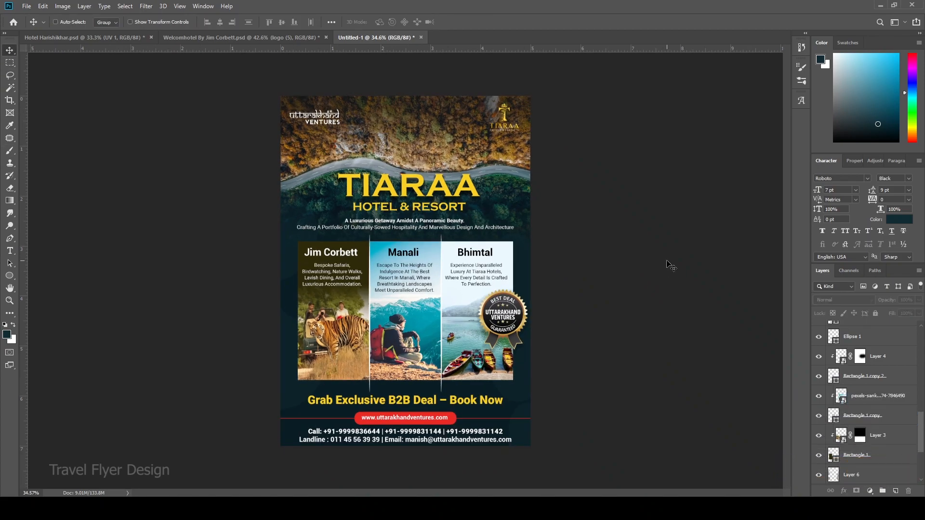